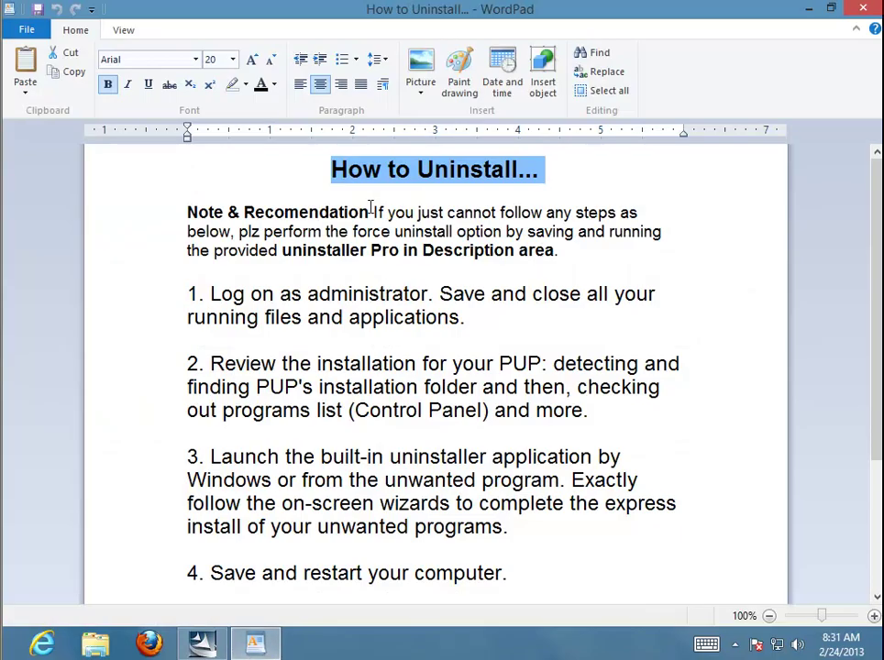
Read through the uninstall instructions, highlighting the recommendation note and items 1 to 6, and return to item 1 about closing running applications
{"action": "left_click_drag", "start_coordinate": [593, 263], "coordinate": [181, 220]}
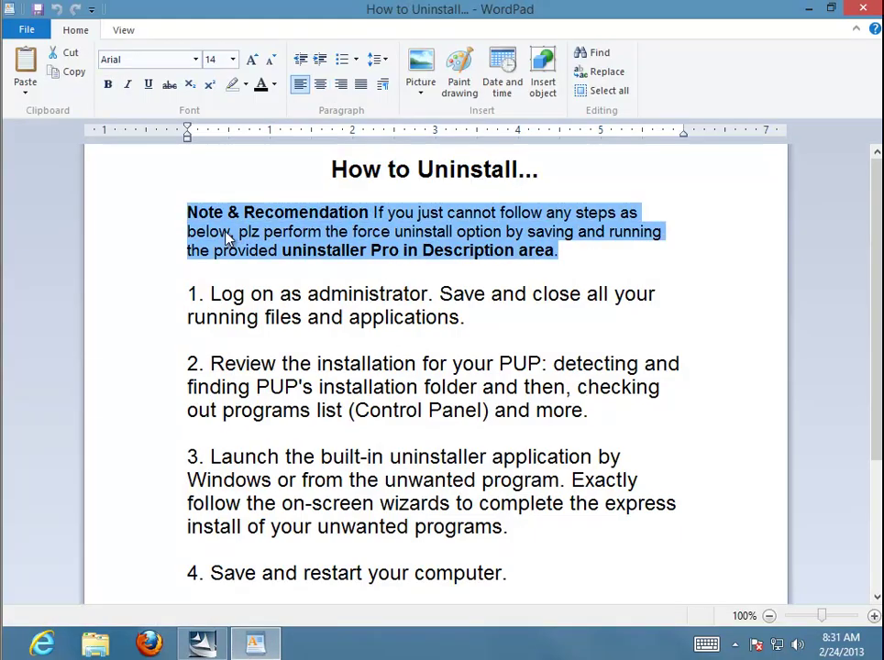
{"action": "left_click", "coordinate": [520, 340]}
{"action": "left_click_drag", "start_coordinate": [465, 317], "coordinate": [164, 289]}
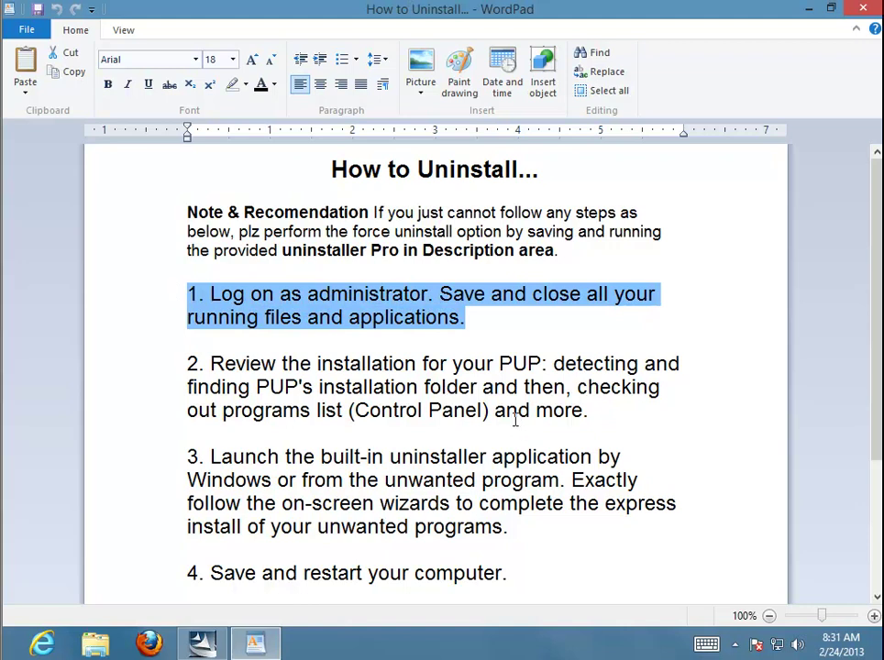
{"action": "left_click_drag", "start_coordinate": [619, 413], "coordinate": [150, 371]}
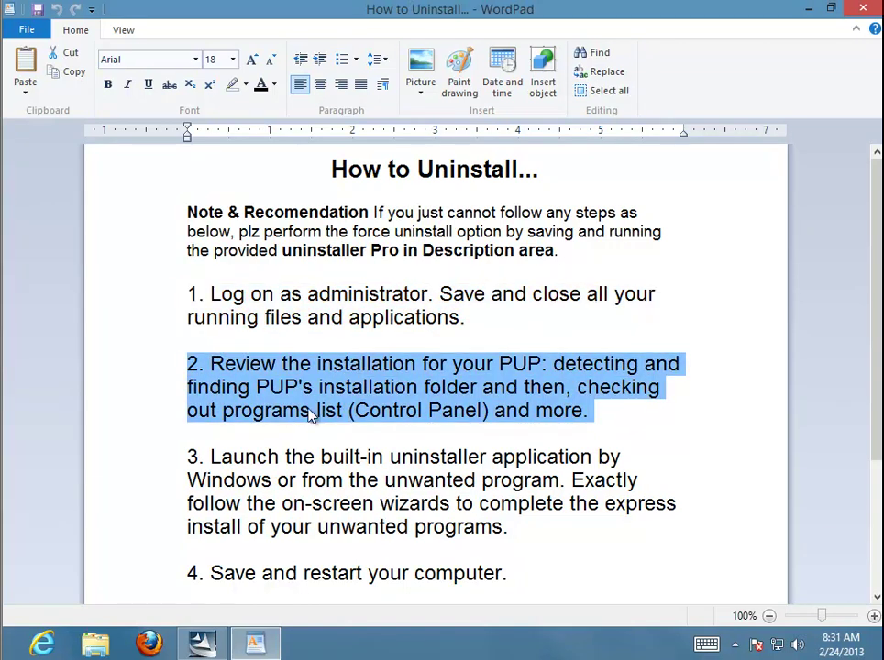
{"action": "scroll", "coordinate": [572, 430], "scroll_direction": "down", "scroll_amount": 1}
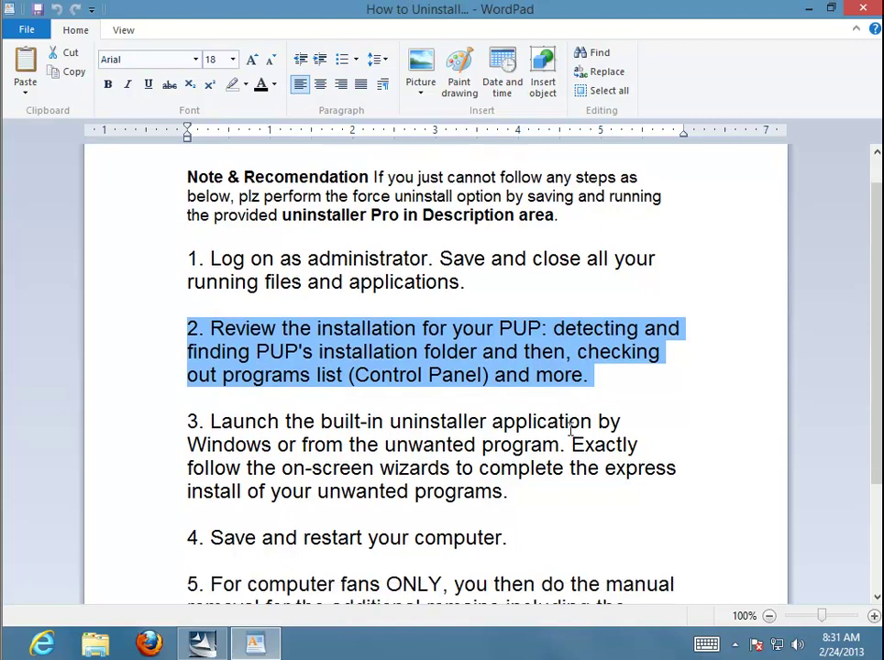
{"action": "left_click_drag", "start_coordinate": [528, 473], "coordinate": [174, 392]}
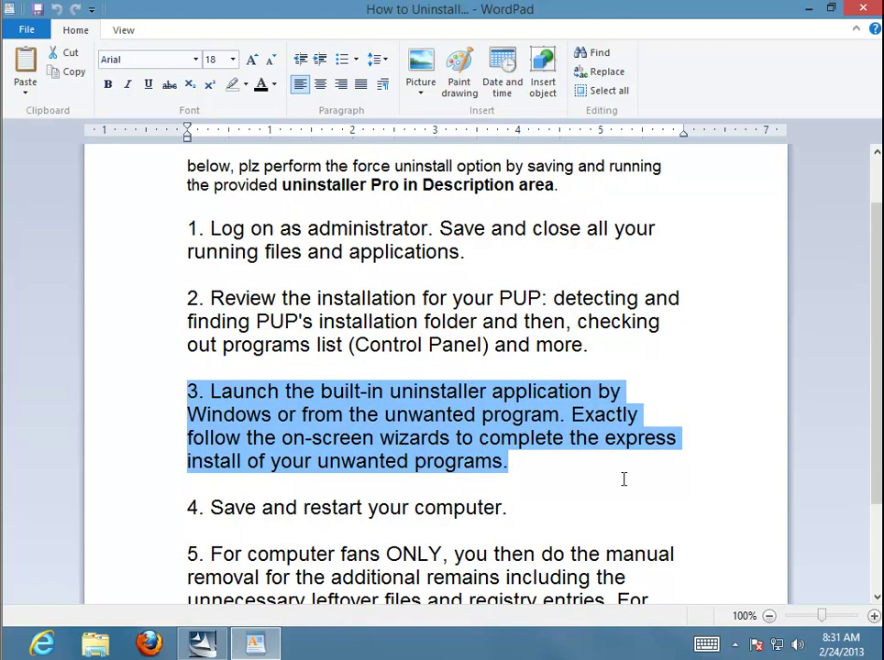
{"action": "scroll", "coordinate": [623, 479], "scroll_direction": "down", "scroll_amount": 1}
{"action": "left_click_drag", "start_coordinate": [554, 450], "coordinate": [171, 445]}
{"action": "scroll", "coordinate": [500, 453], "scroll_direction": "down", "scroll_amount": 1}
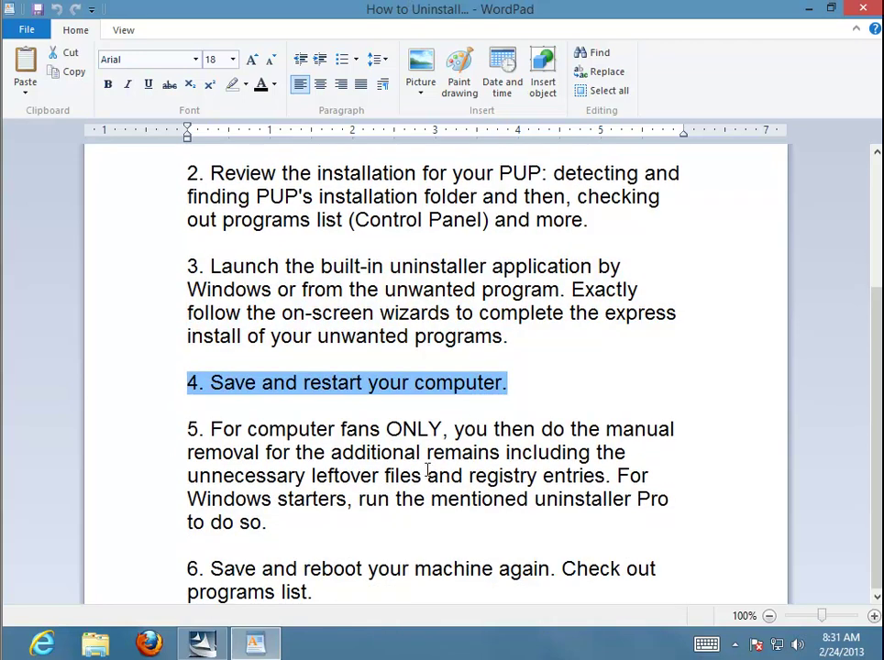
{"action": "left_click_drag", "start_coordinate": [299, 522], "coordinate": [190, 419]}
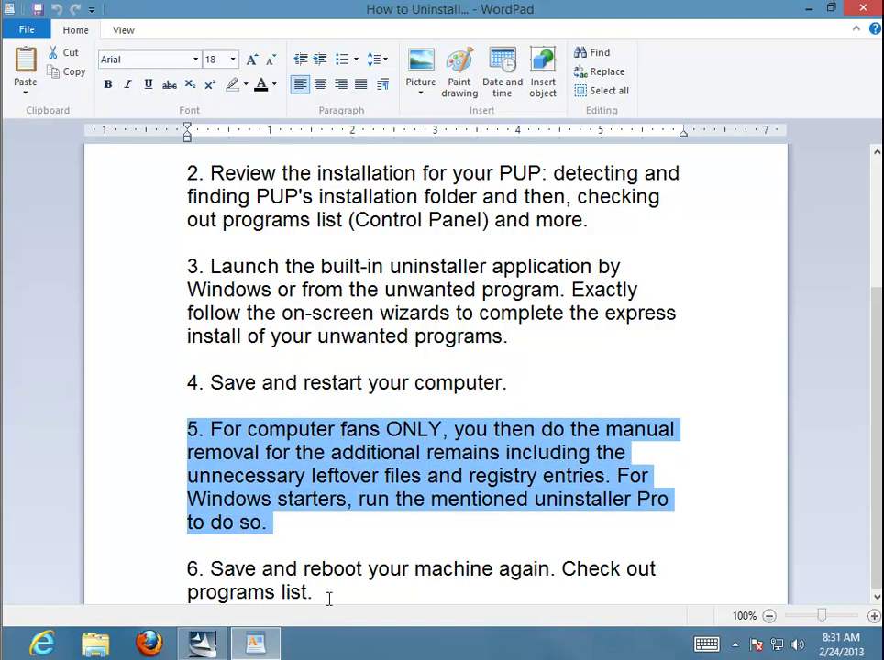
{"action": "left_click_drag", "start_coordinate": [335, 596], "coordinate": [182, 576]}
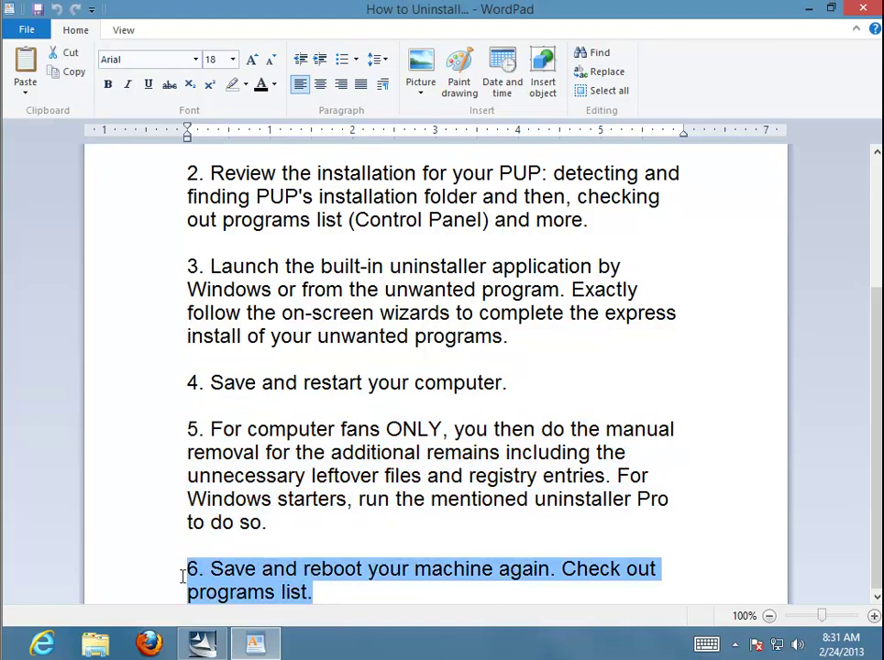
{"action": "left_click", "coordinate": [672, 516]}
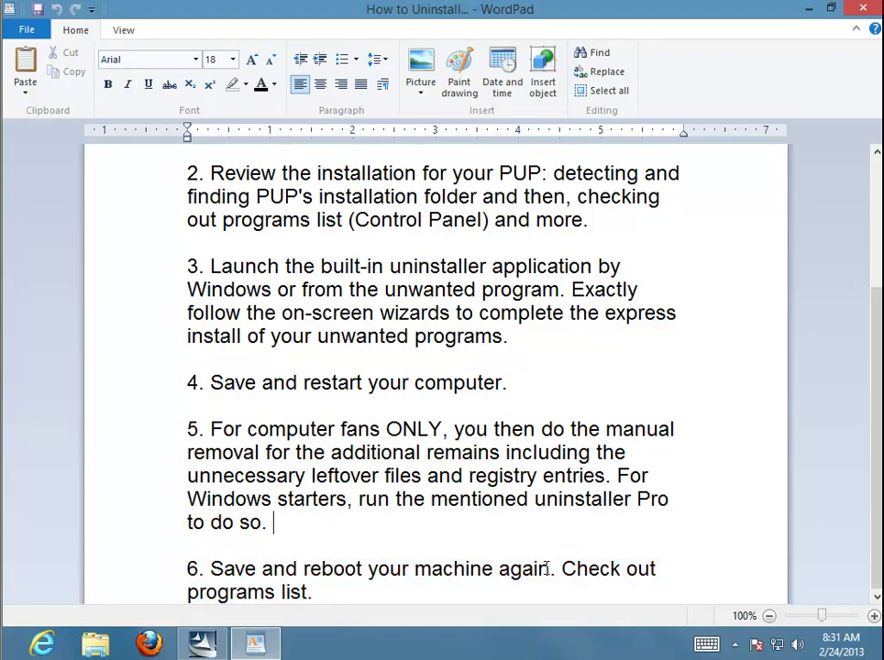
{"action": "left_click_drag", "start_coordinate": [553, 561], "coordinate": [231, 563]}
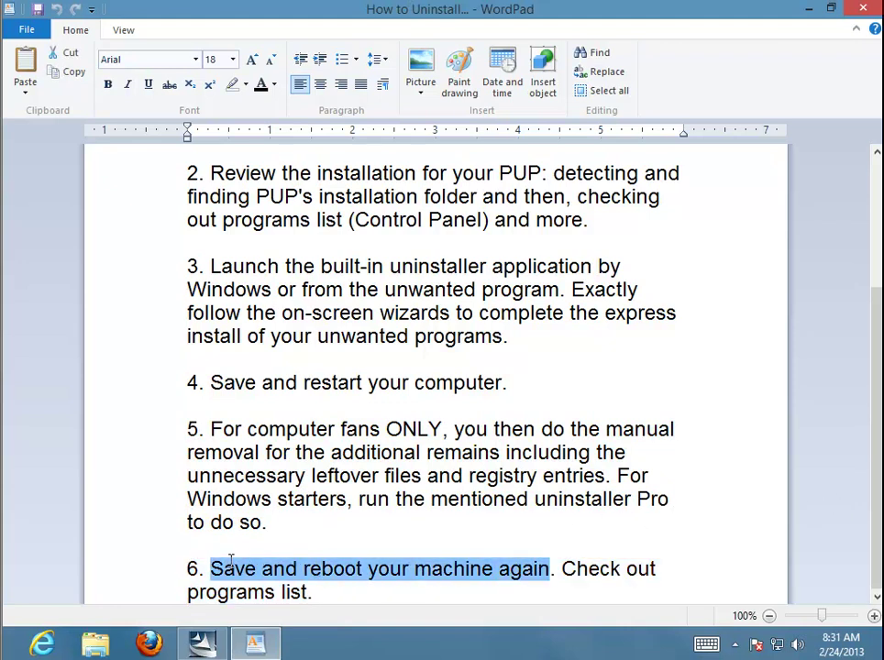
{"action": "left_click", "coordinate": [646, 458]}
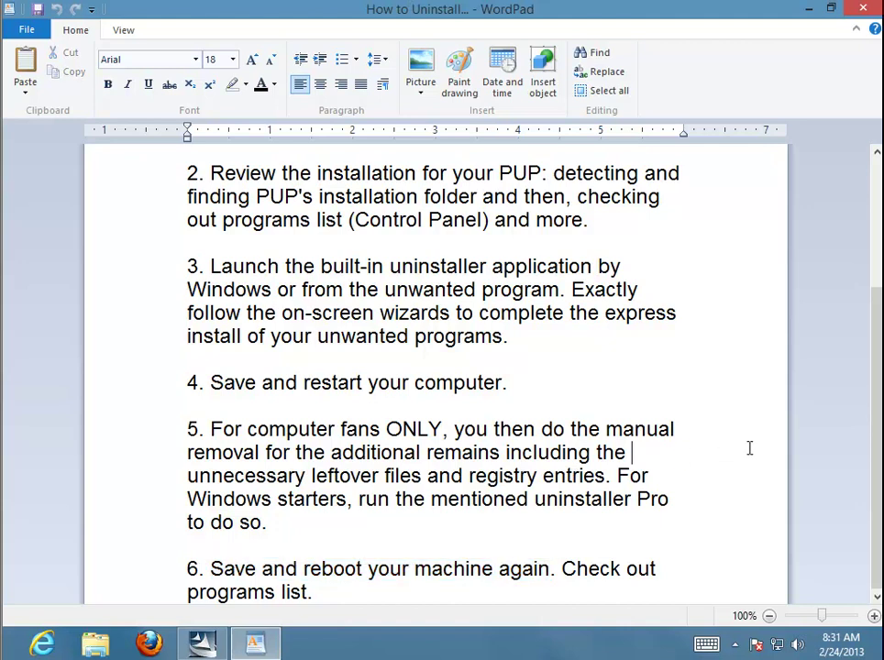
{"action": "scroll", "coordinate": [357, 281], "scroll_direction": "up", "scroll_amount": 3}
{"action": "left_click_drag", "start_coordinate": [465, 319], "coordinate": [178, 300]}
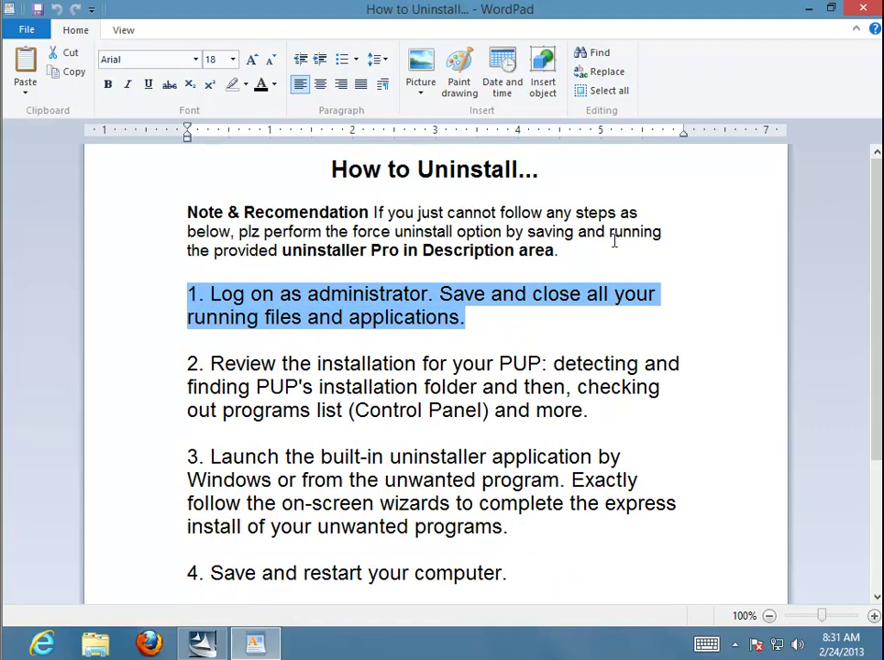
Minimise the instructions document and cancel the HP Advisor installer at its overwrite prompt, leaving the desktop clear
{"action": "left_click", "coordinate": [812, 10]}
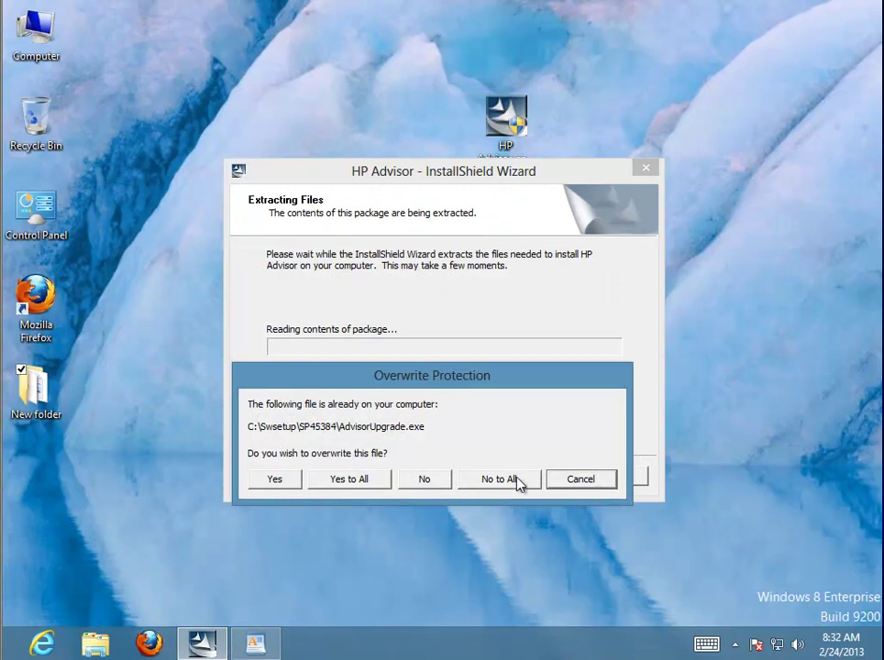
{"action": "left_click", "coordinate": [579, 479]}
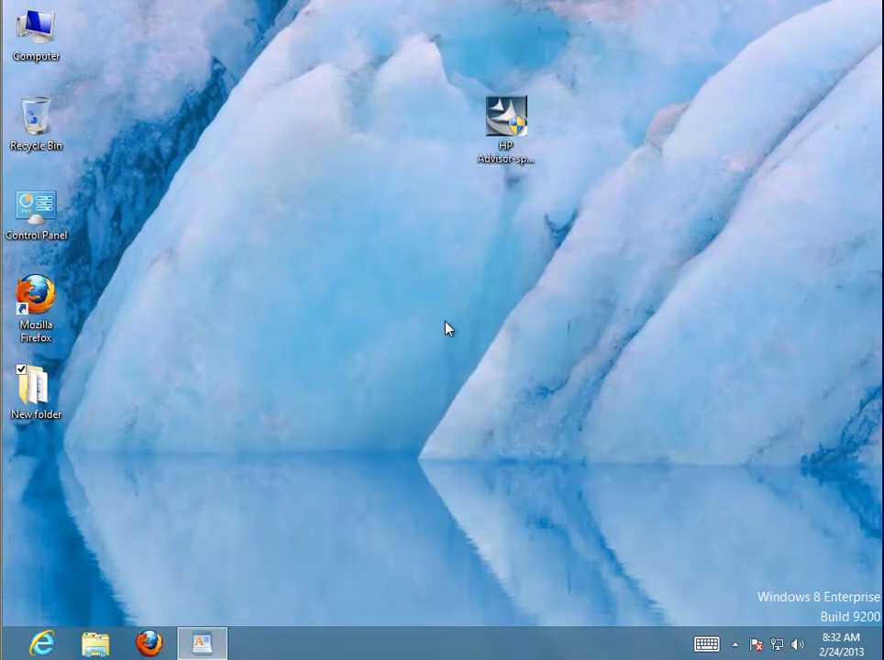
{"action": "right_click", "coordinate": [322, 232]}
{"action": "left_click", "coordinate": [287, 280]}
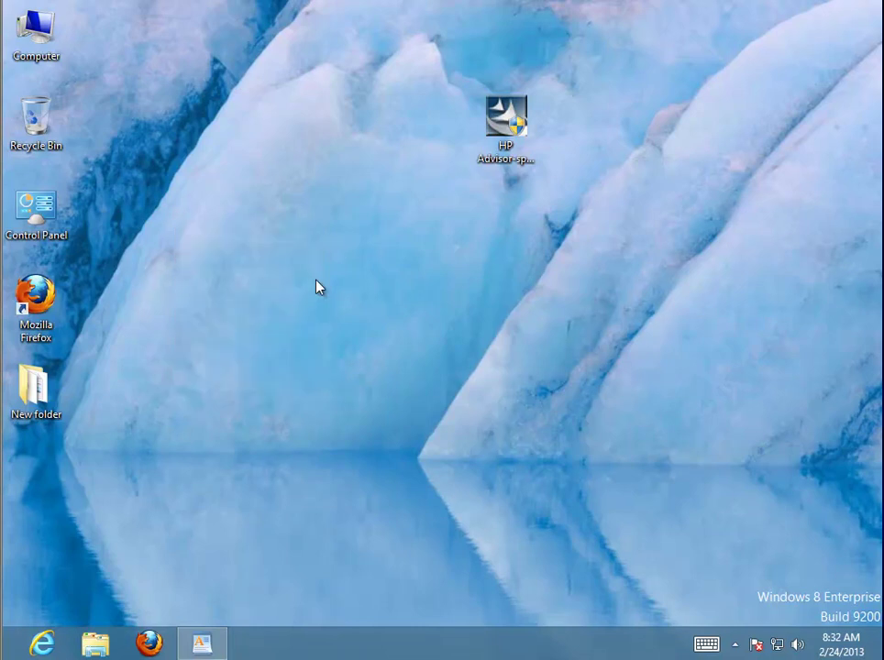
Open Task Manager and expand it to the detailed view
{"action": "right_click", "coordinate": [298, 653]}
{"action": "left_click", "coordinate": [334, 591]}
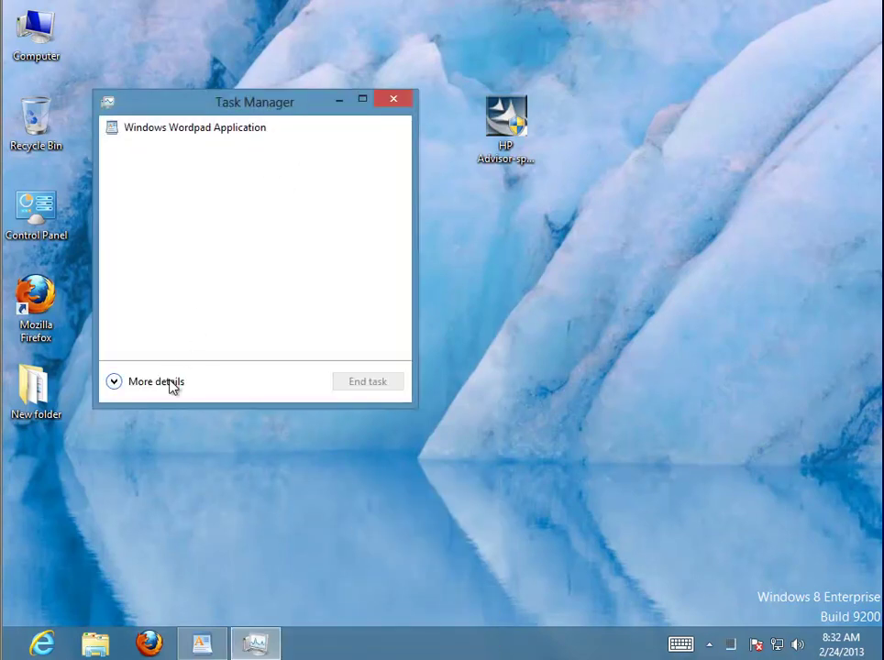
{"action": "left_click", "coordinate": [171, 385]}
Examine the running apps, background processes and Windows processes for anything still open, and minimise Task Manager
{"action": "left_click", "coordinate": [275, 357]}
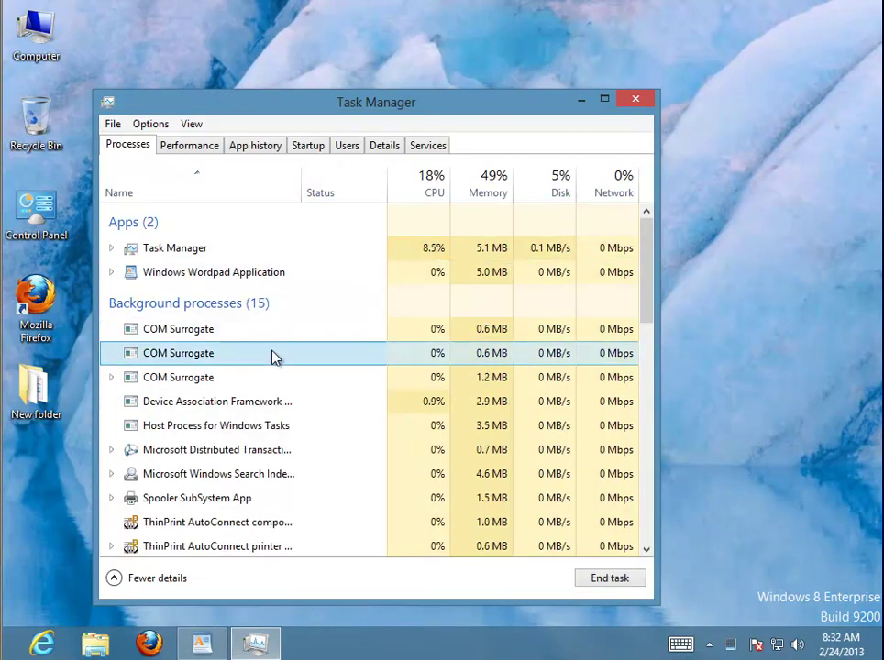
{"action": "left_click", "coordinate": [261, 445]}
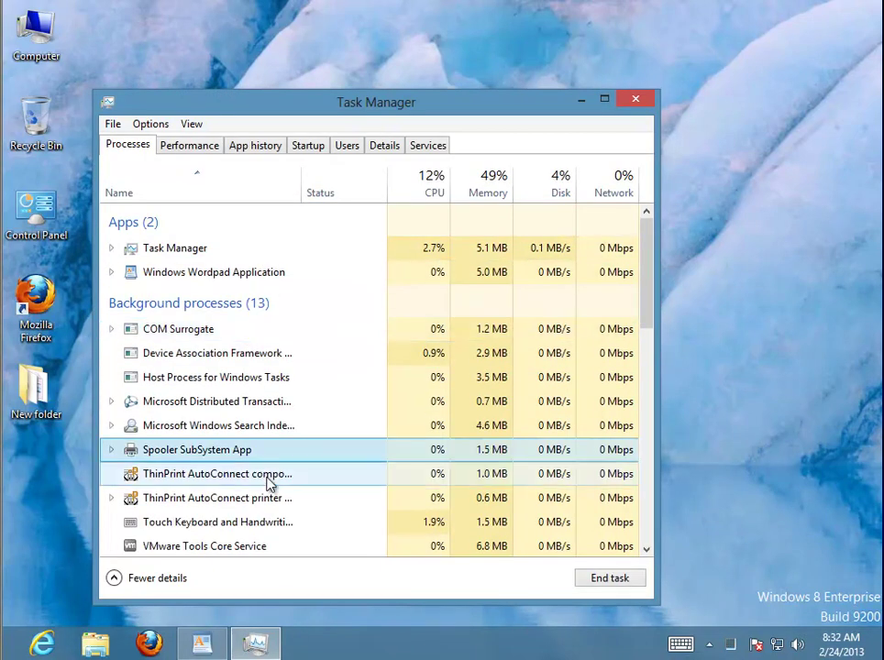
{"action": "scroll", "coordinate": [275, 477], "scroll_direction": "down", "scroll_amount": 1}
{"action": "key", "text": "s"}
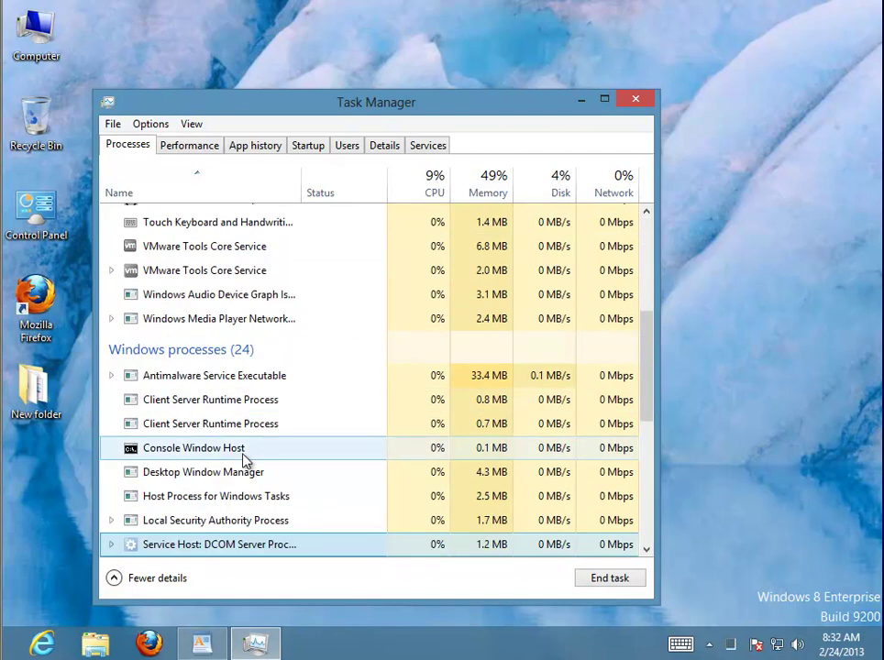
{"action": "key", "text": "s"}
{"action": "key", "text": "s"}
{"action": "key", "text": "s"}
{"action": "key", "text": "s"}
{"action": "key", "text": "s"}
{"action": "key", "text": "s"}
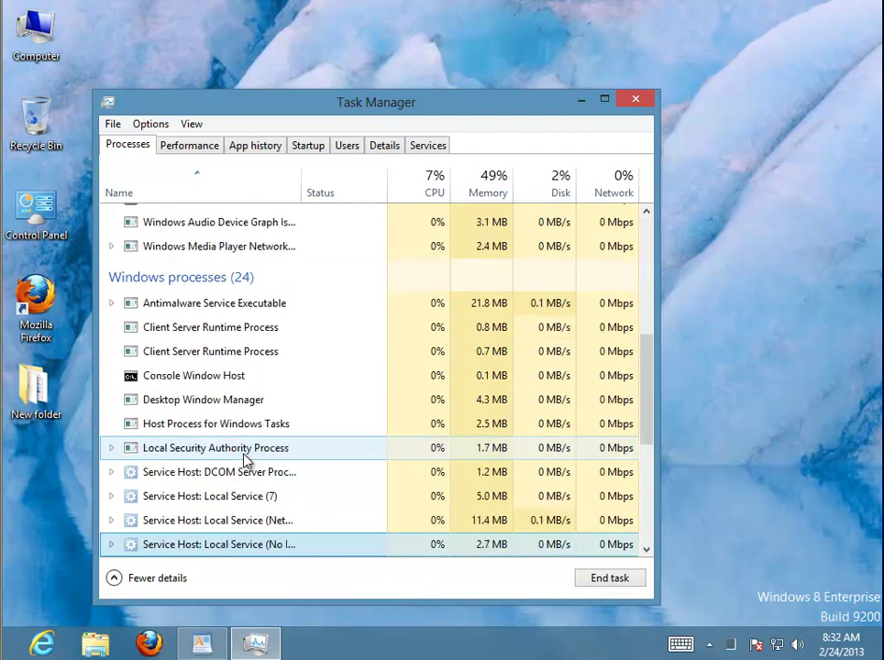
{"action": "key", "text": "s"}
{"action": "key", "text": "s"}
{"action": "key", "text": "s"}
{"action": "key", "text": "s"}
{"action": "key", "text": "s"}
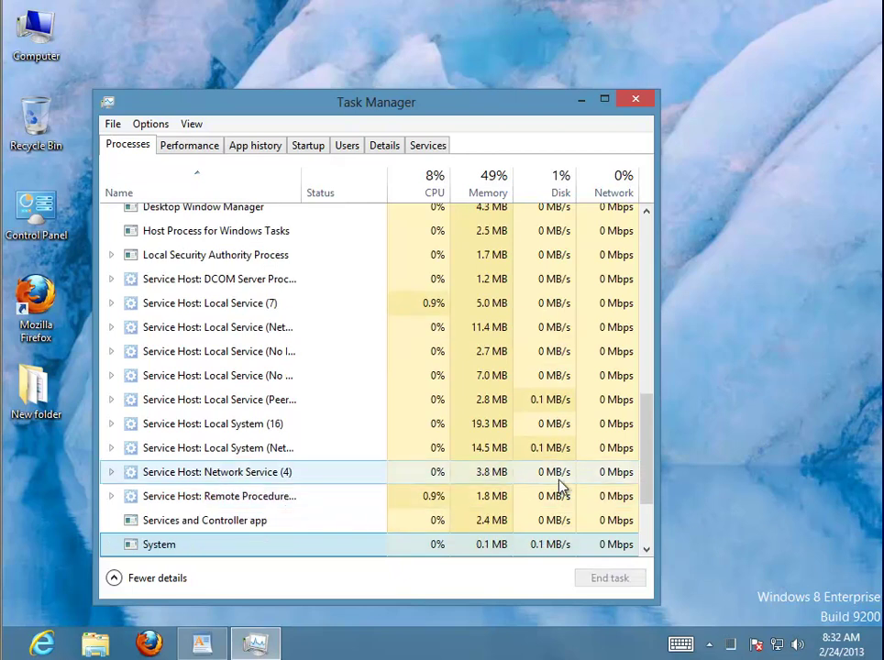
{"action": "left_click_drag", "start_coordinate": [647, 460], "coordinate": [655, 257]}
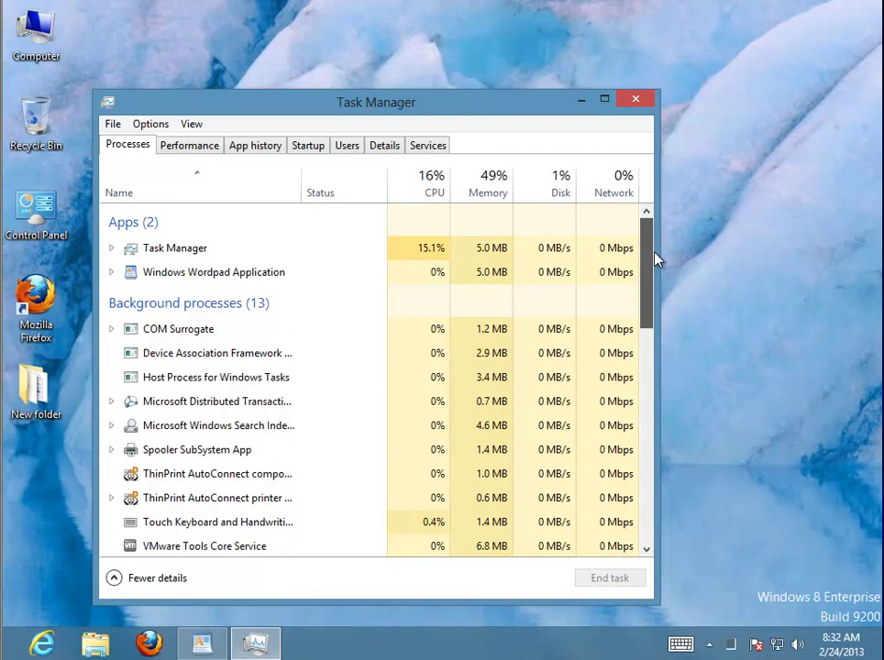
{"action": "left_click", "coordinate": [581, 99]}
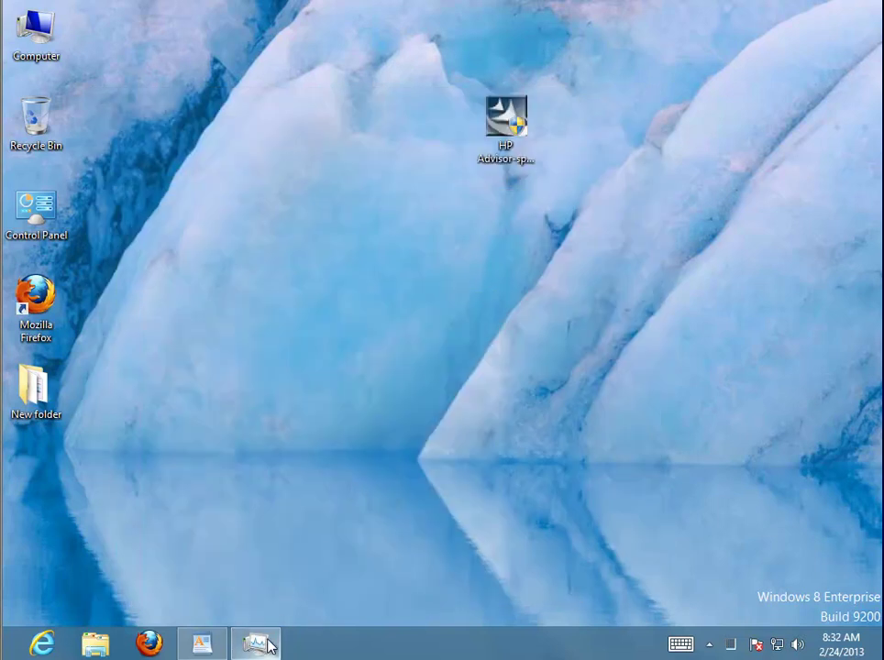
Return to the WordPad instructions and bold item 2's text from "Review the installation" through "and then"
{"action": "left_click", "coordinate": [218, 651]}
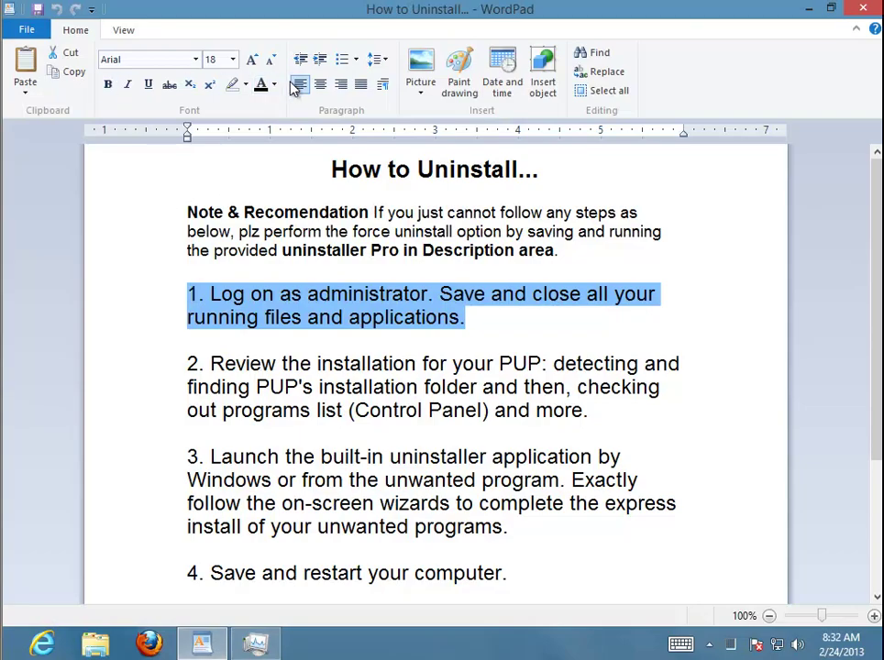
{"action": "left_click", "coordinate": [383, 364]}
{"action": "left_click_drag", "start_coordinate": [595, 407], "coordinate": [153, 374]}
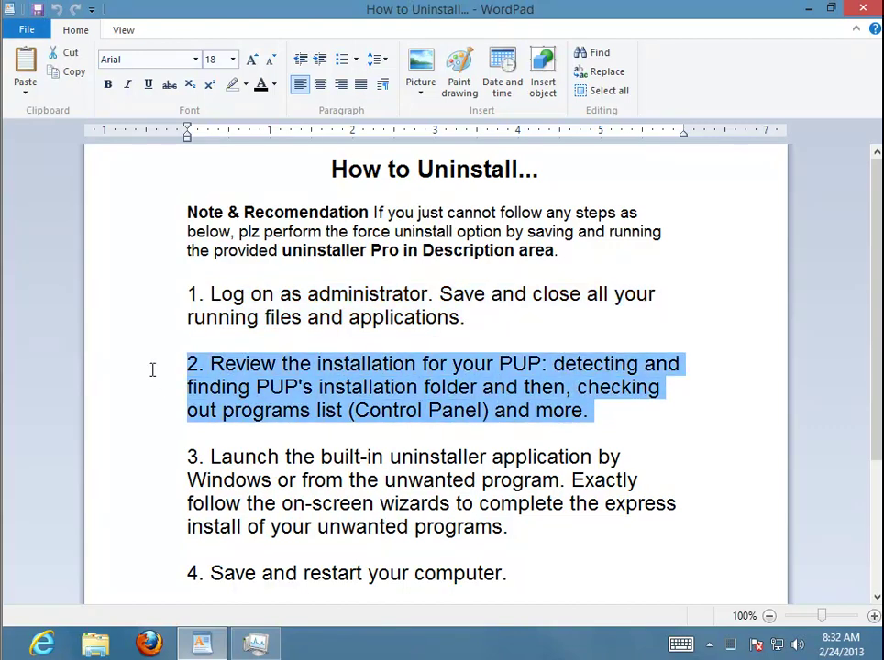
{"action": "left_click", "coordinate": [582, 431]}
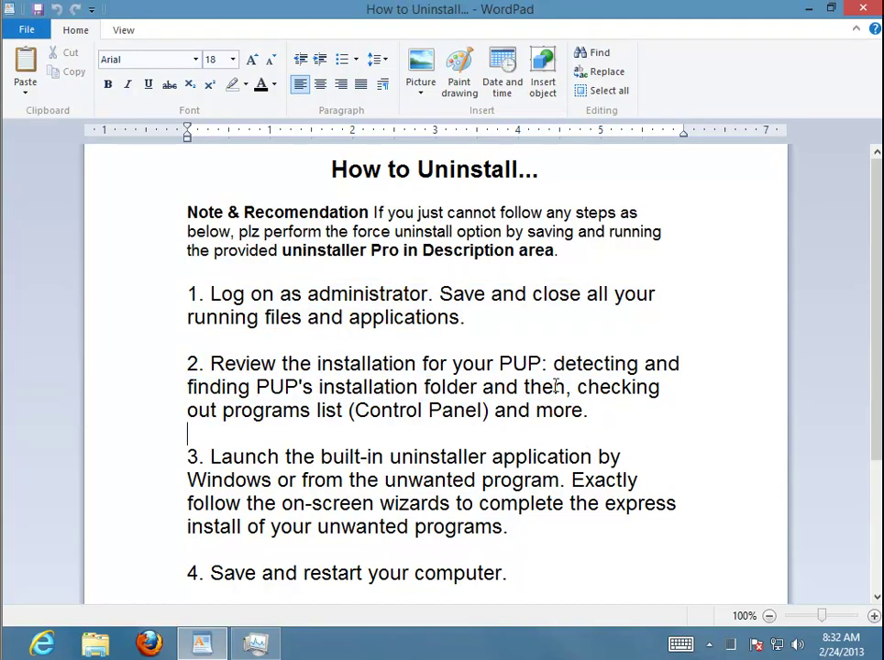
{"action": "left_click_drag", "start_coordinate": [569, 385], "coordinate": [211, 358]}
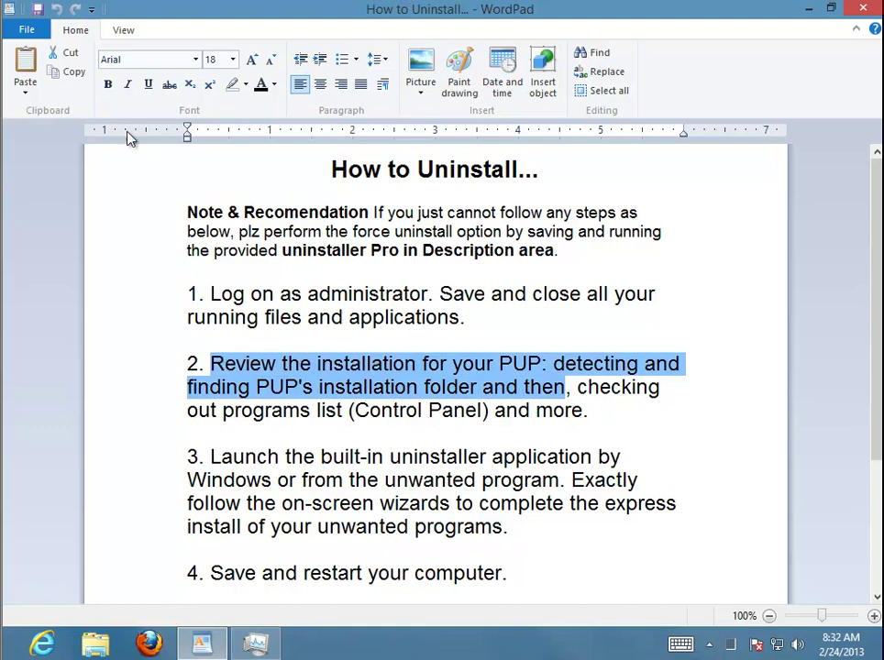
{"action": "left_click", "coordinate": [108, 84]}
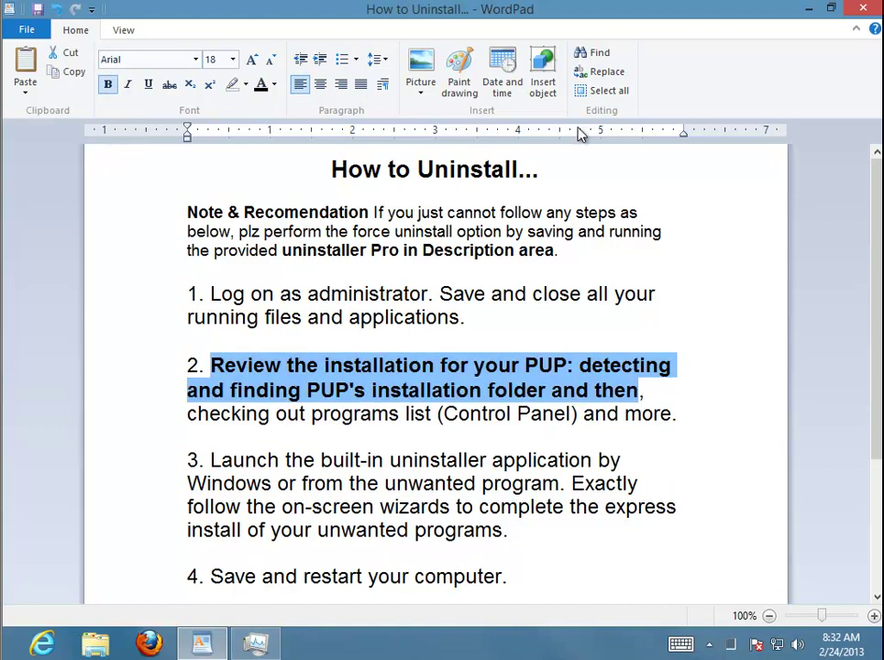
Examine the general properties, digital signature and file details of the HP Advisor-sp45384 installer on the desktop, and close its properties
{"action": "left_click", "coordinate": [811, 9]}
{"action": "left_click", "coordinate": [506, 137]}
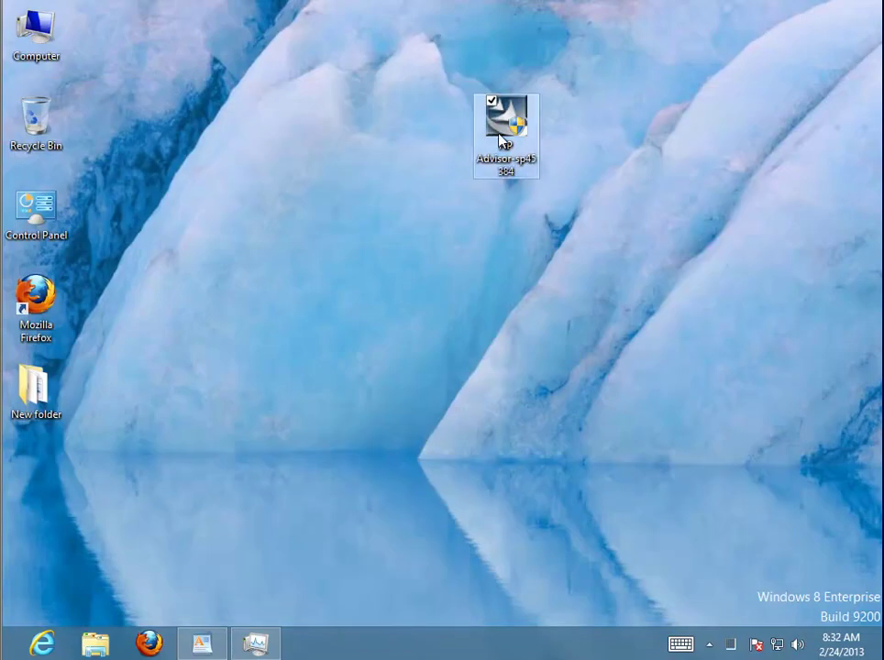
{"action": "right_click", "coordinate": [499, 120]}
{"action": "left_click", "coordinate": [450, 390]}
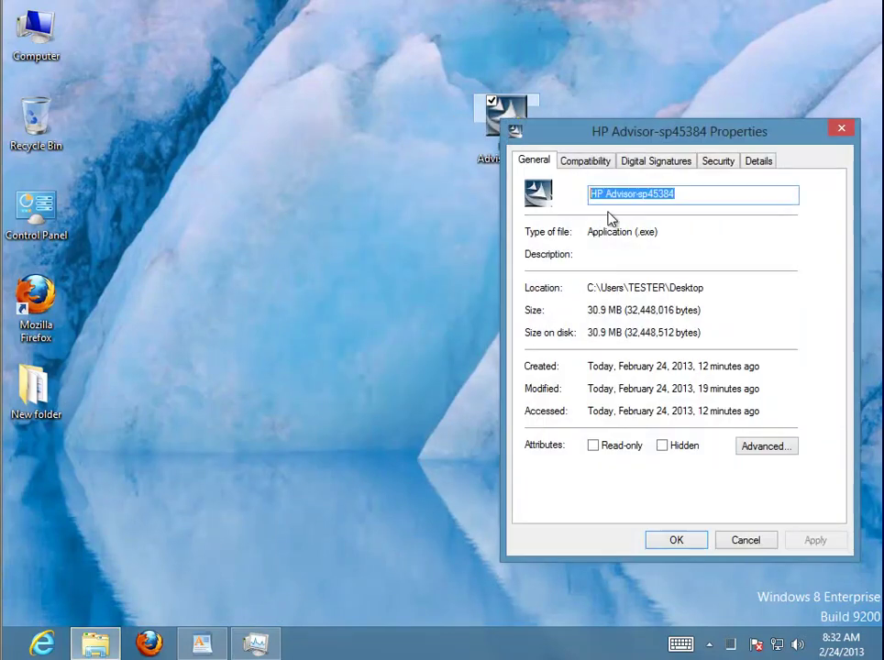
{"action": "left_click", "coordinate": [651, 166]}
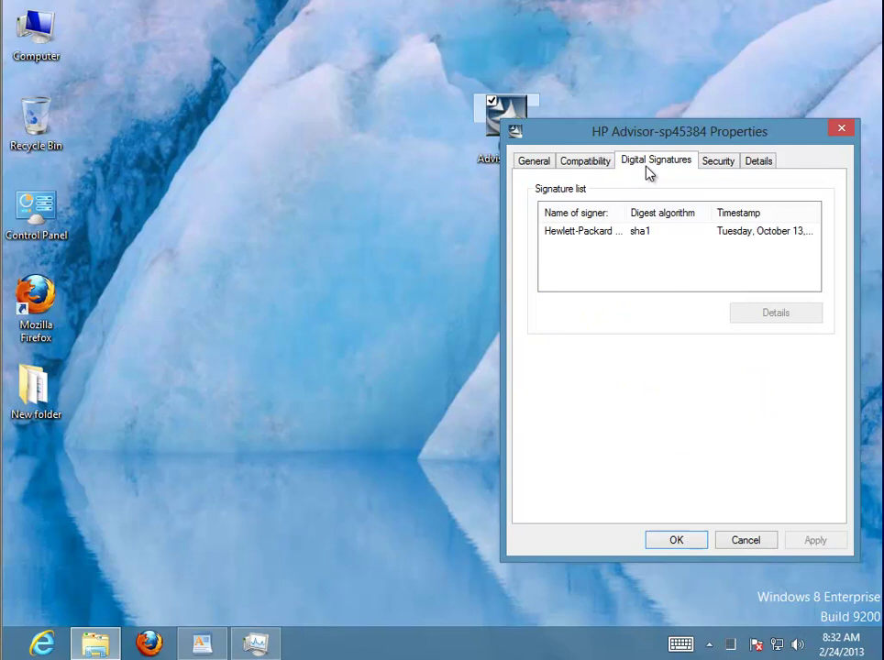
{"action": "left_click", "coordinate": [573, 233]}
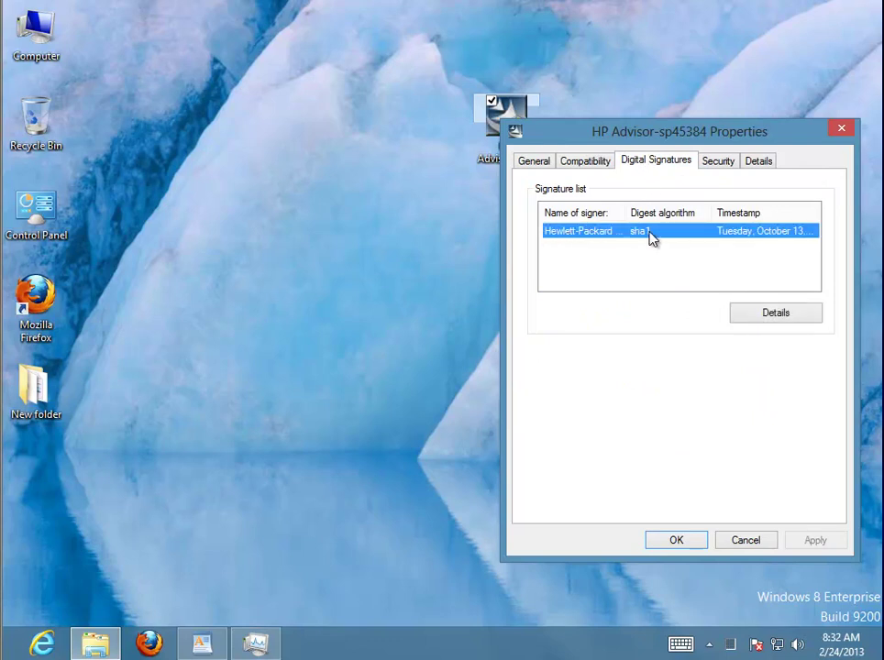
{"action": "left_click", "coordinate": [759, 162]}
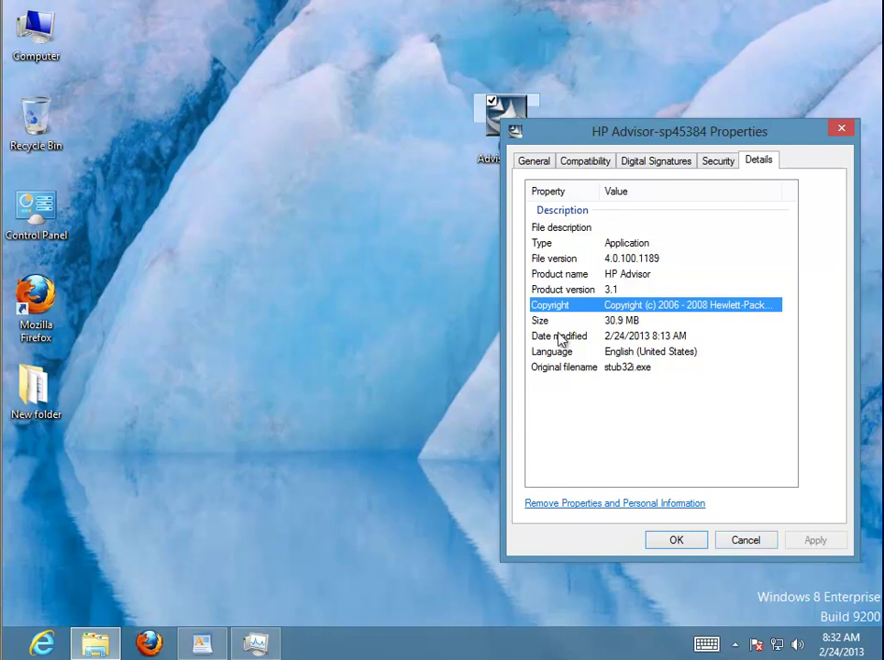
{"action": "left_click", "coordinate": [762, 547]}
Run the HP Advisor-sp45384 installer as administrator and allow it to start
{"action": "right_click", "coordinate": [516, 158]}
{"action": "left_click", "coordinate": [384, 158]}
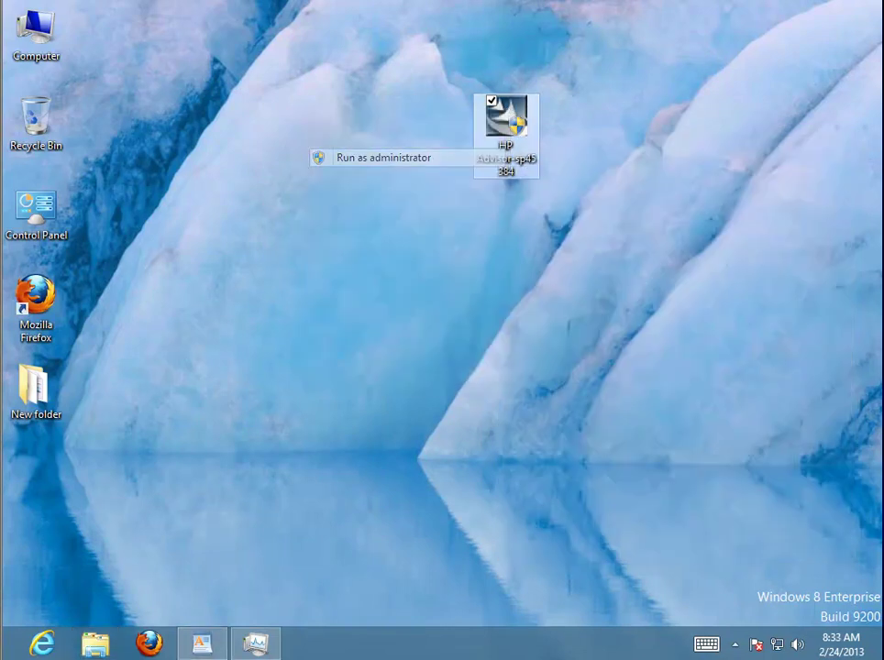
{"action": "left_click", "coordinate": [327, 362]}
{"action": "left_click", "coordinate": [507, 395]}
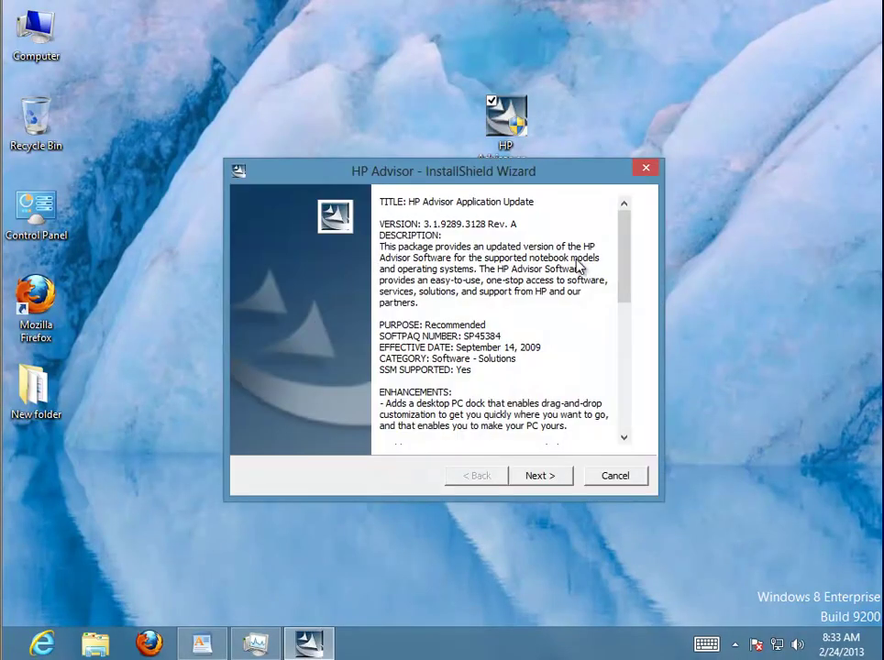
Accept the HP Advisor licence agreement and continue the installer to extracting its files
{"action": "left_click", "coordinate": [541, 477]}
{"action": "left_click", "coordinate": [449, 419]}
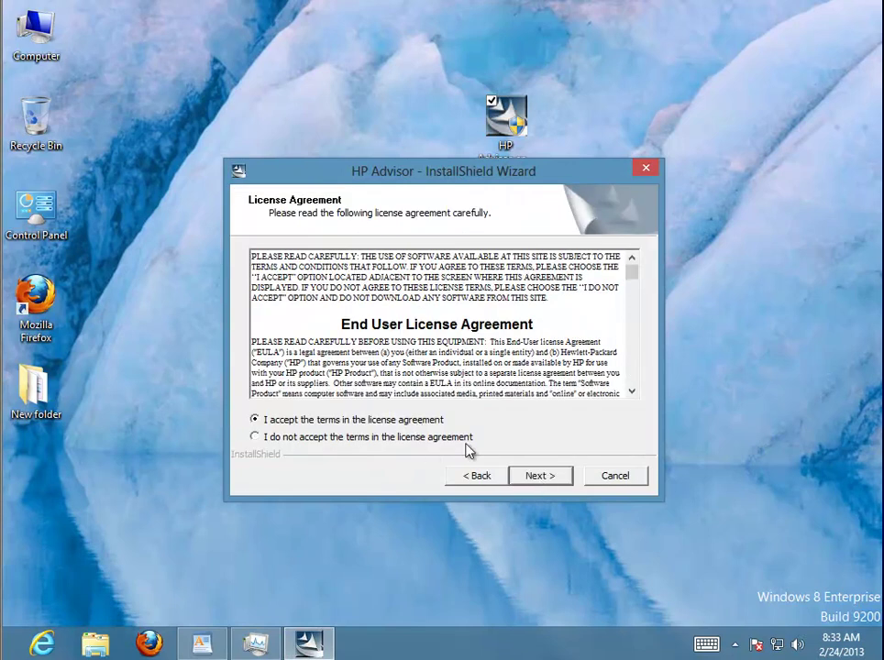
{"action": "left_click", "coordinate": [541, 476]}
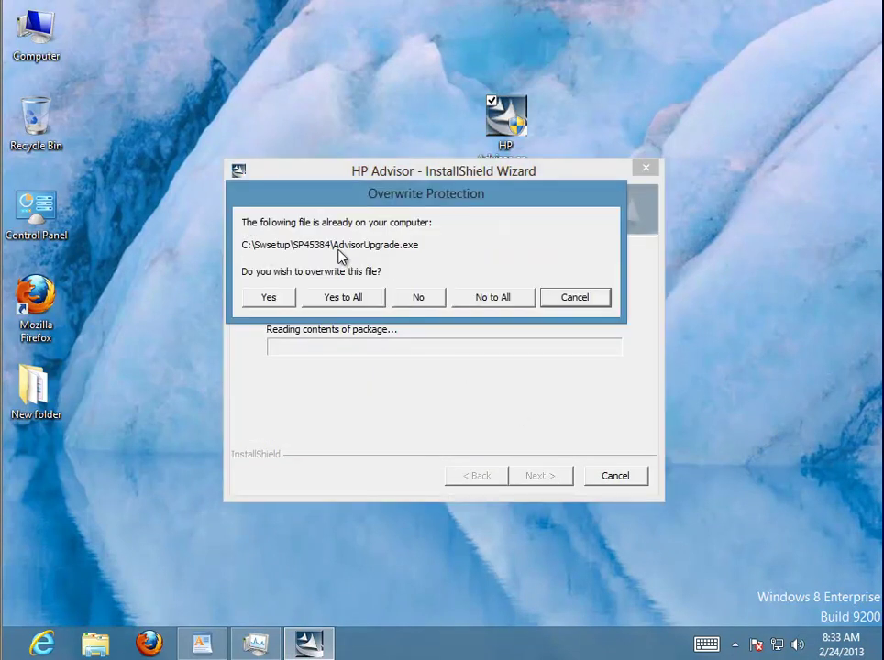
Copy the name of the Swsetup folder on Local Disk (C:), leaving the folder itself unrenamed
{"action": "double_click", "coordinate": [36, 29]}
{"action": "double_click", "coordinate": [357, 165]}
{"action": "left_click", "coordinate": [356, 178]}
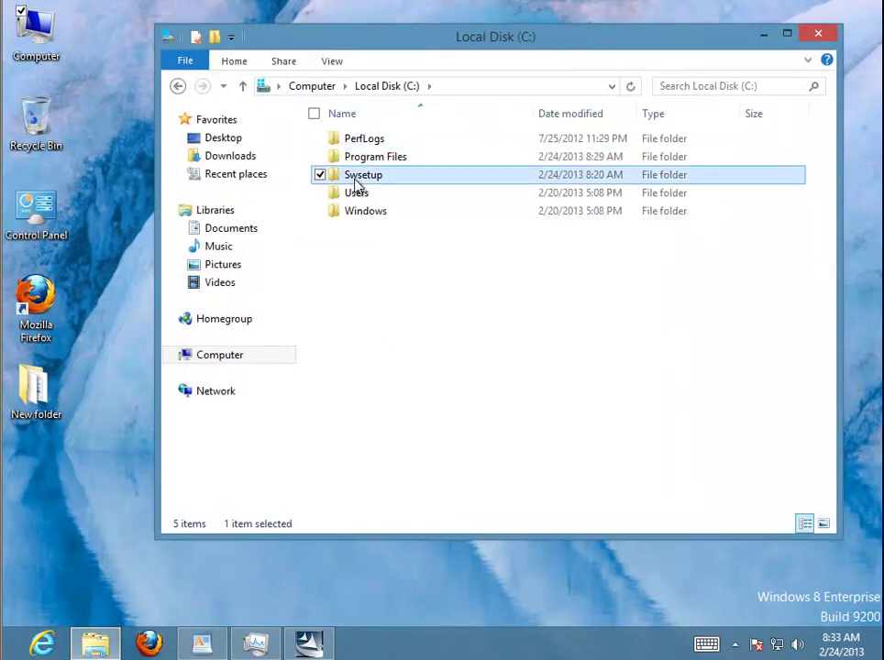
{"action": "left_click", "coordinate": [357, 176]}
{"action": "right_click", "coordinate": [358, 179]}
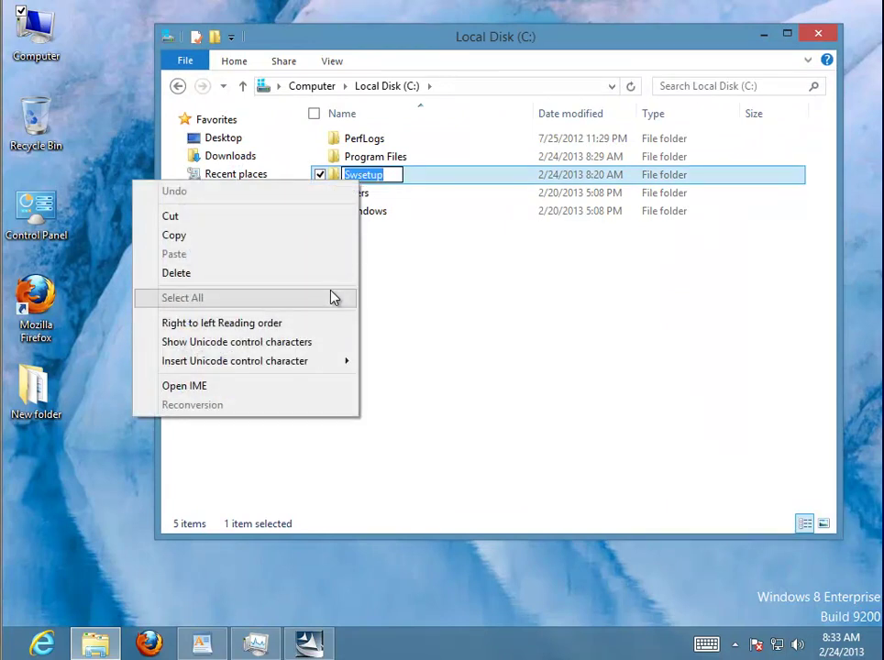
{"action": "left_click", "coordinate": [325, 244]}
{"action": "left_click", "coordinate": [425, 281]}
Examine the files in the SP45384 folder inside Swsetup, and minimise the File Explorer window
{"action": "double_click", "coordinate": [377, 179]}
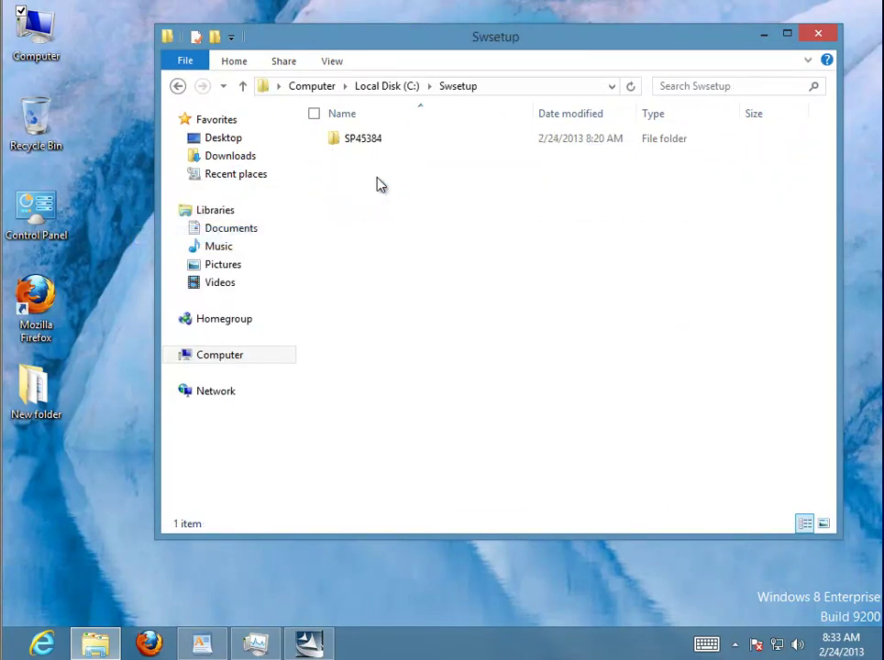
{"action": "double_click", "coordinate": [362, 143]}
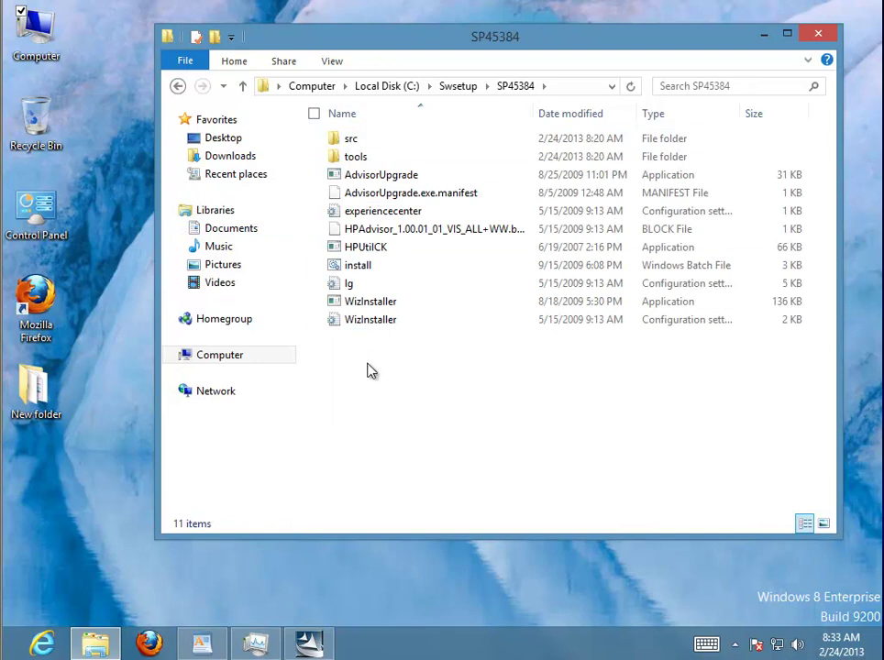
{"action": "left_click", "coordinate": [762, 37]}
Return to the WordPad instructions, highlight "programs list" in item 2, and minimise the document
{"action": "left_click_drag", "start_coordinate": [201, 645], "coordinate": [311, 645]}
{"action": "left_click", "coordinate": [321, 647]}
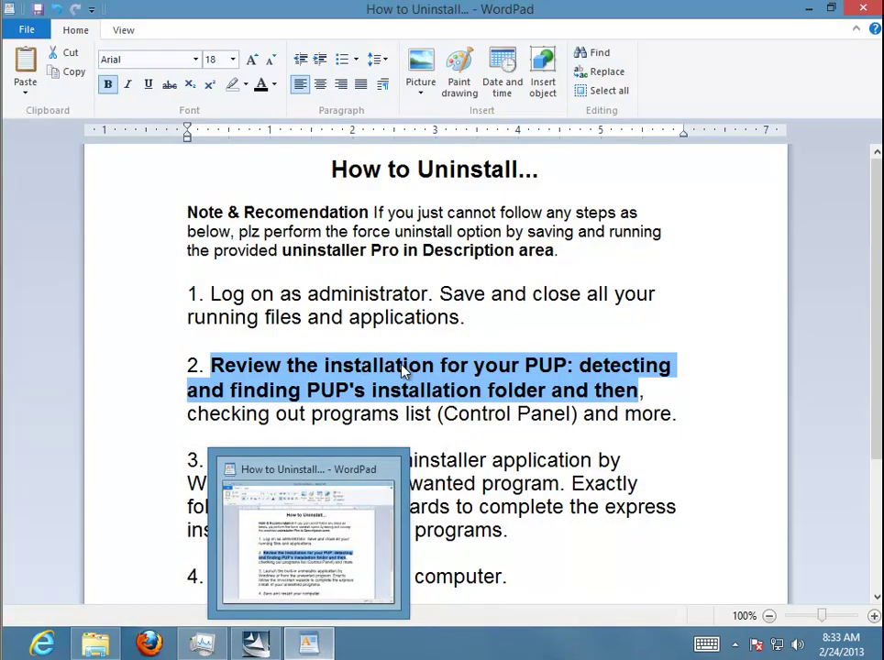
{"action": "left_click", "coordinate": [403, 367]}
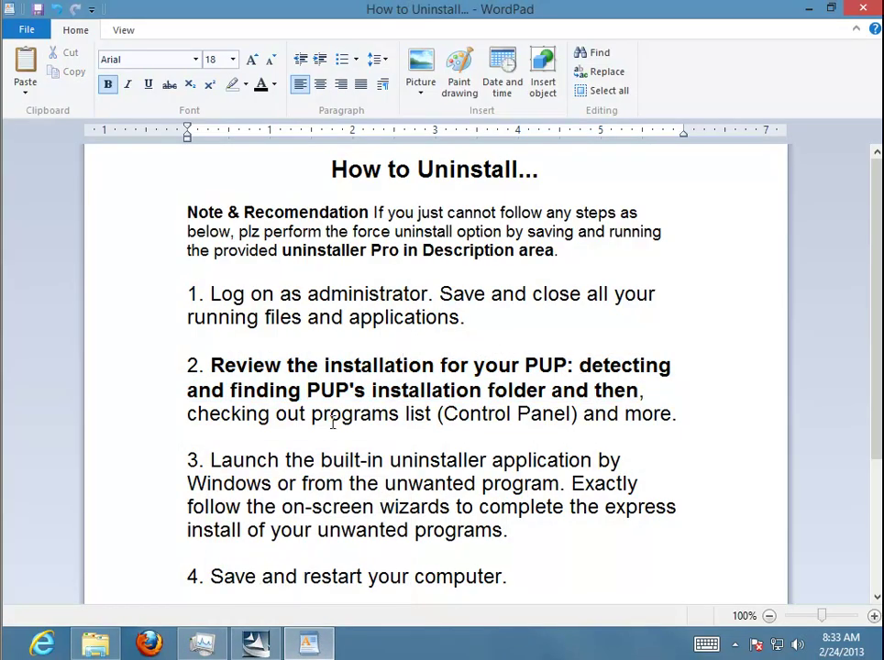
{"action": "left_click_drag", "start_coordinate": [312, 414], "coordinate": [437, 414]}
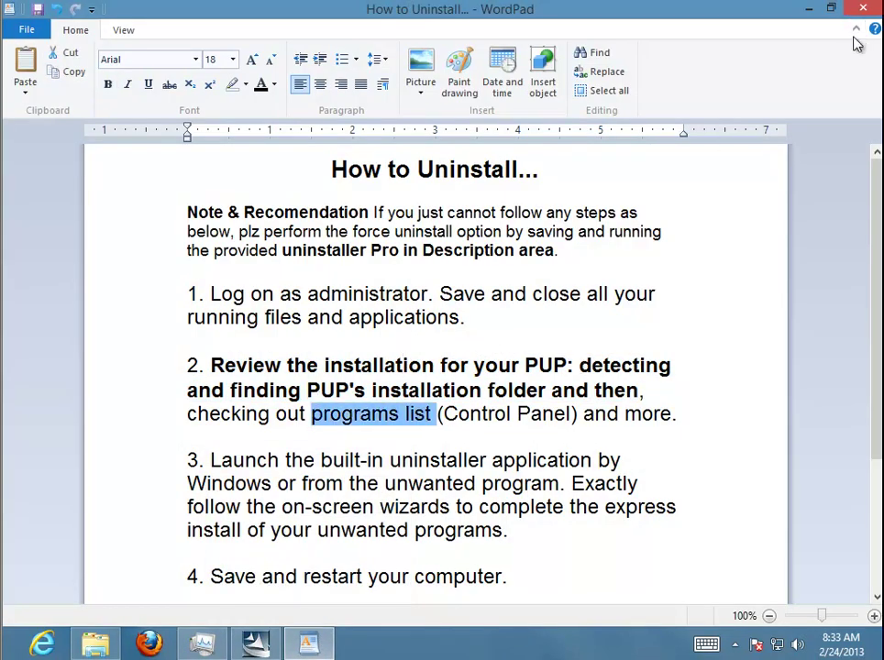
{"action": "left_click", "coordinate": [807, 9]}
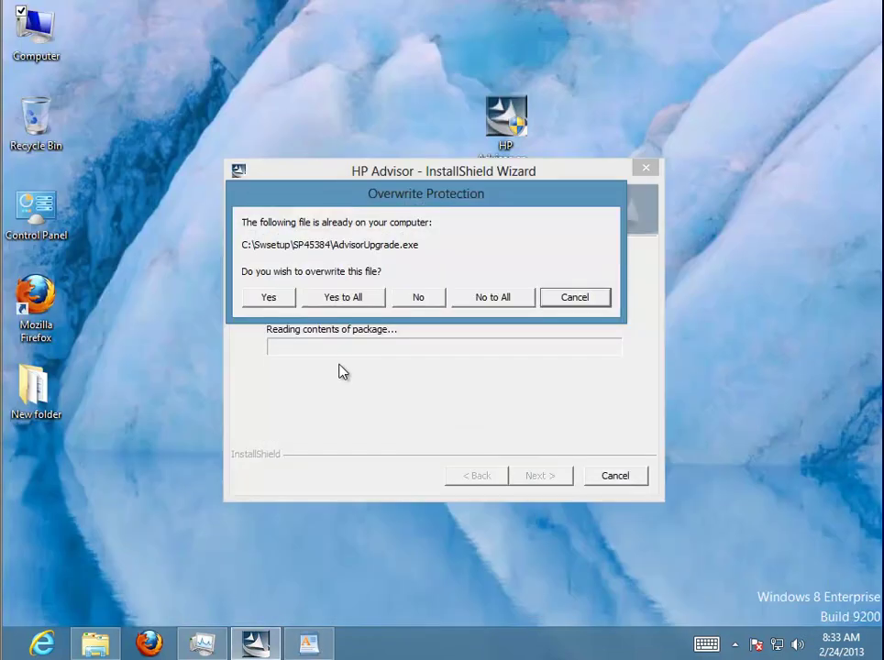
Check the installed programs in Control Panel's Programs and Features for HP Advisor, refresh the list, and close the window
{"action": "double_click", "coordinate": [53, 216]}
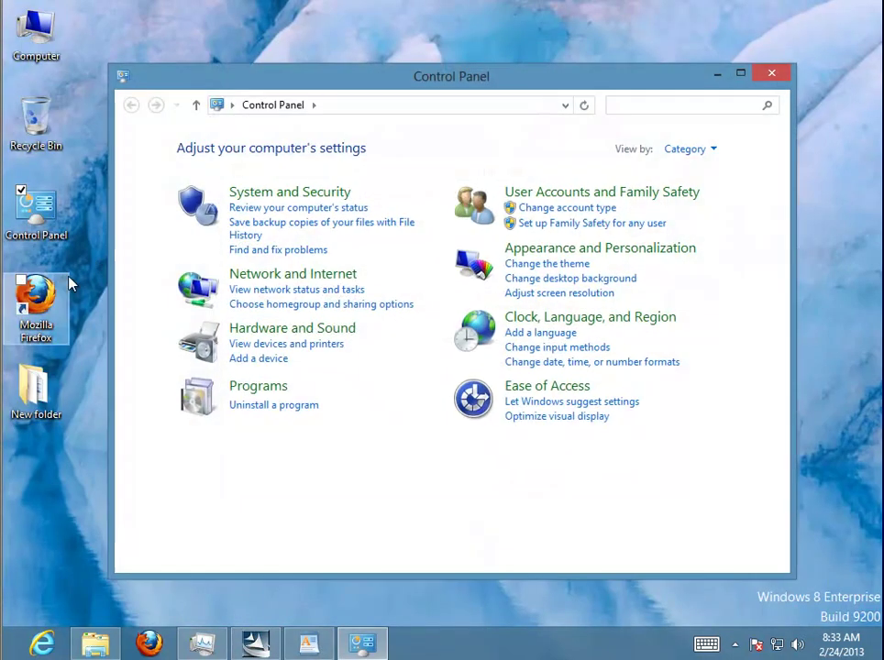
{"action": "left_click", "coordinate": [272, 418]}
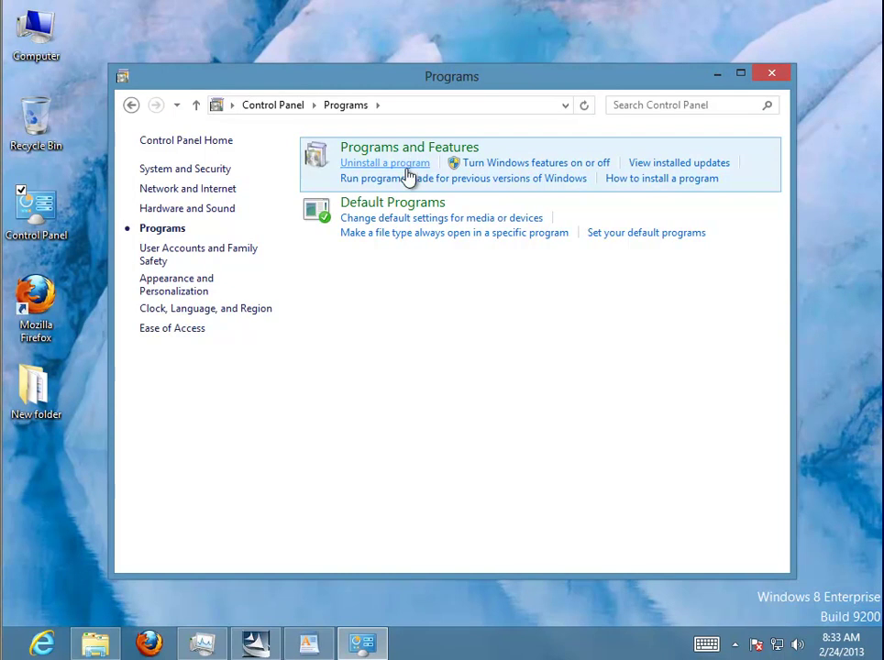
{"action": "left_click", "coordinate": [395, 164]}
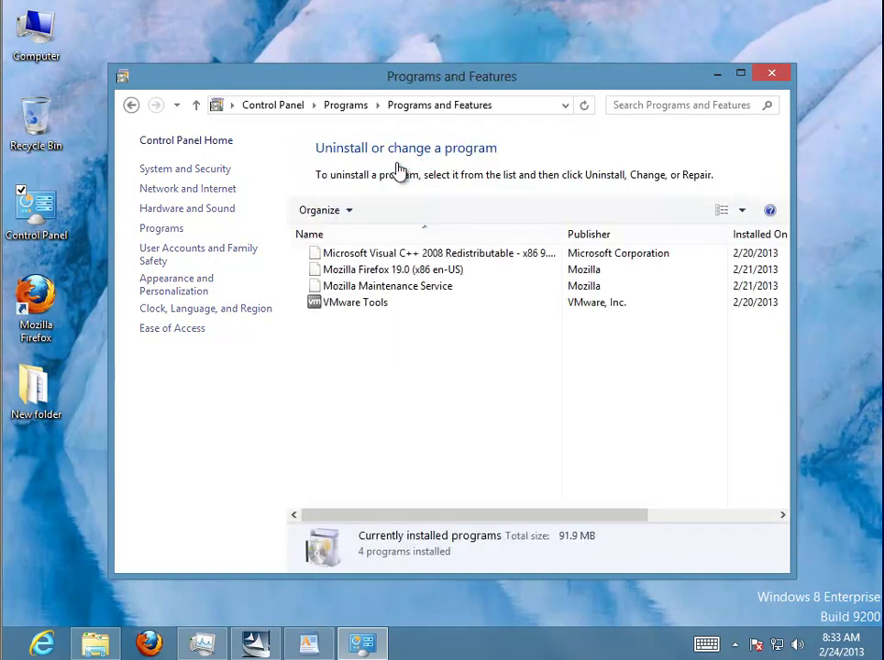
{"action": "right_click", "coordinate": [389, 337]}
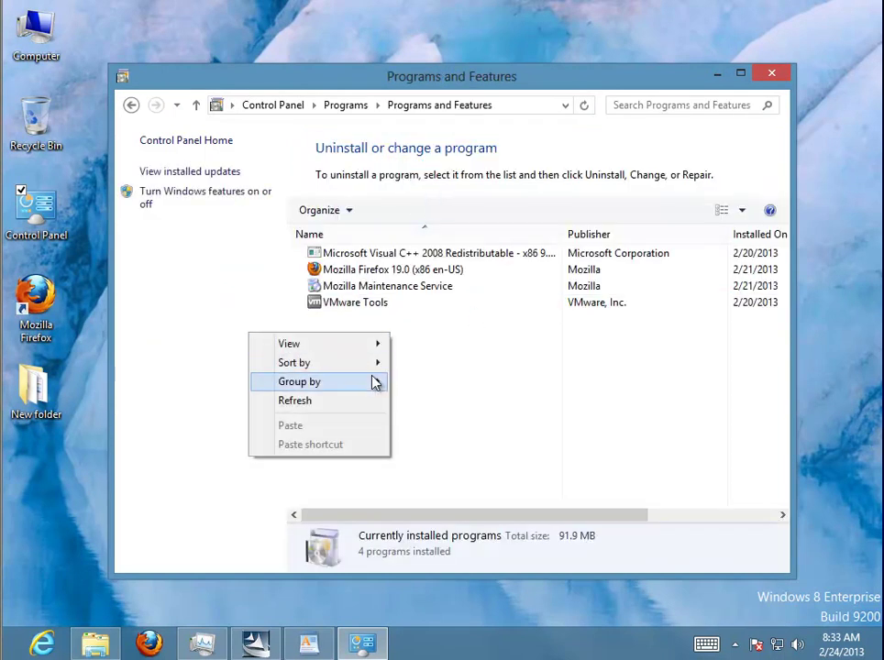
{"action": "left_click", "coordinate": [353, 410]}
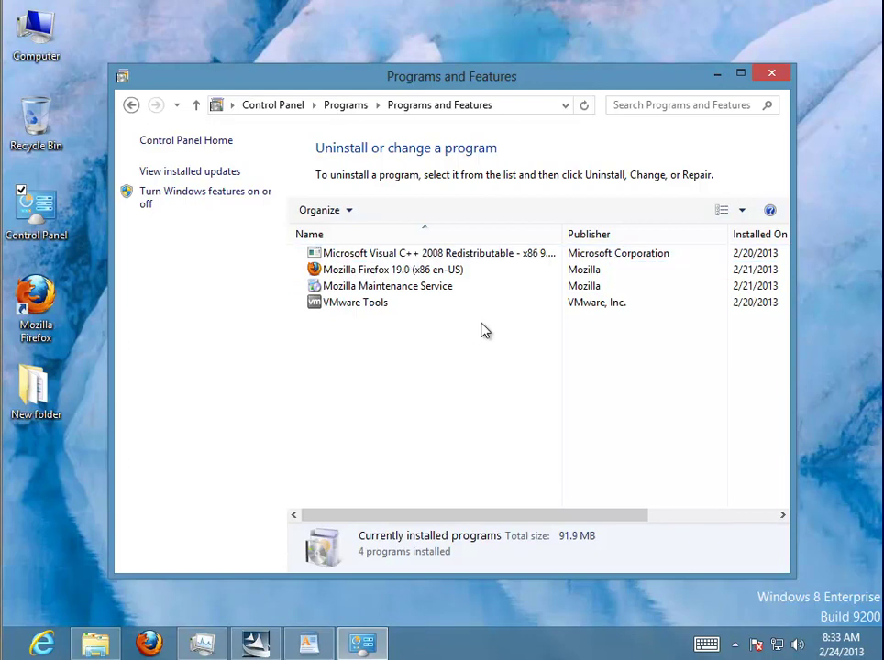
{"action": "left_click", "coordinate": [771, 73]}
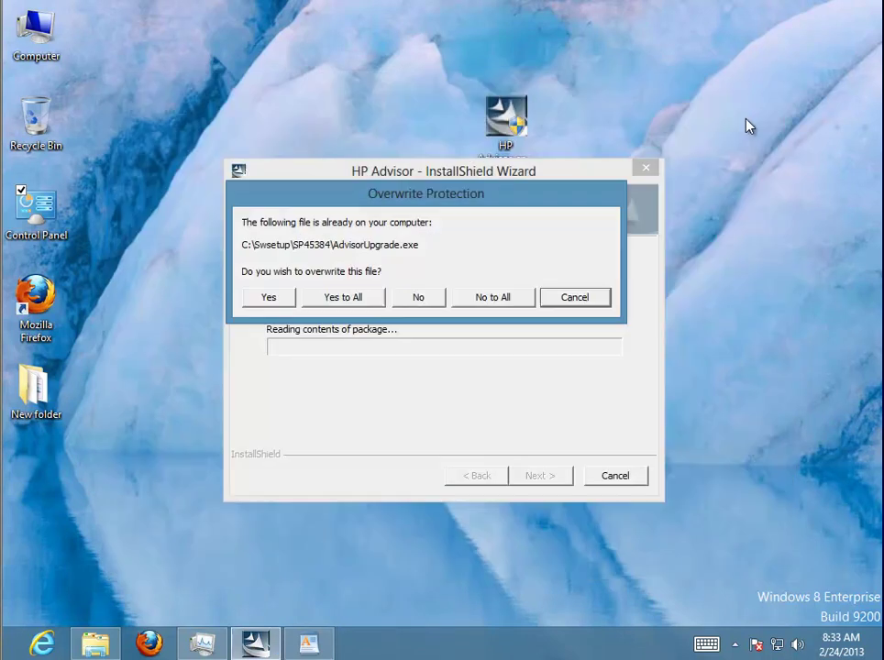
In the WordPad instructions, bold item 5's text from "For computer fans ONLY" through "registry entries", and minimise the document
{"action": "left_click", "coordinate": [311, 645]}
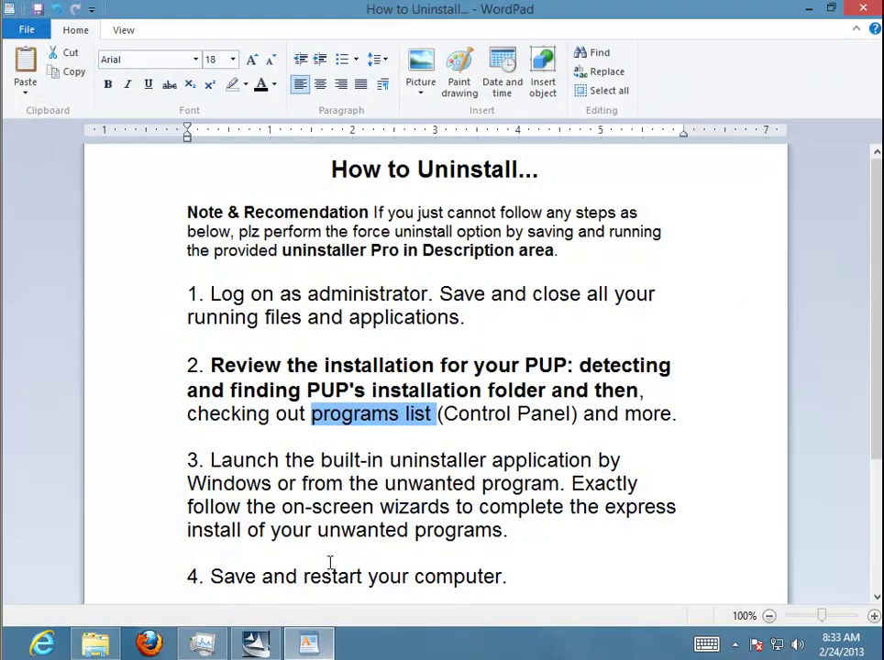
{"action": "left_click", "coordinate": [371, 462]}
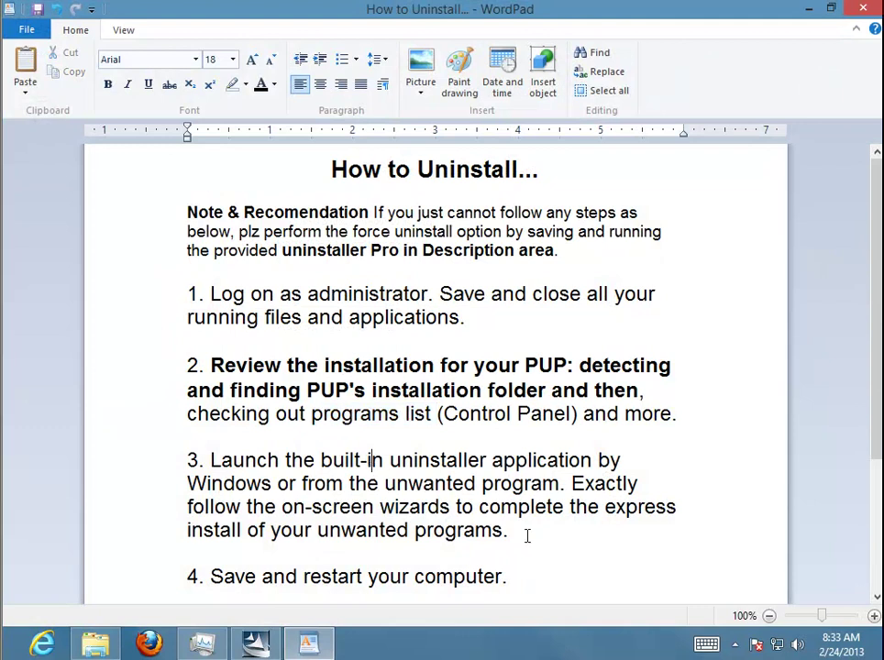
{"action": "scroll", "coordinate": [528, 532], "scroll_direction": "down", "scroll_amount": 3}
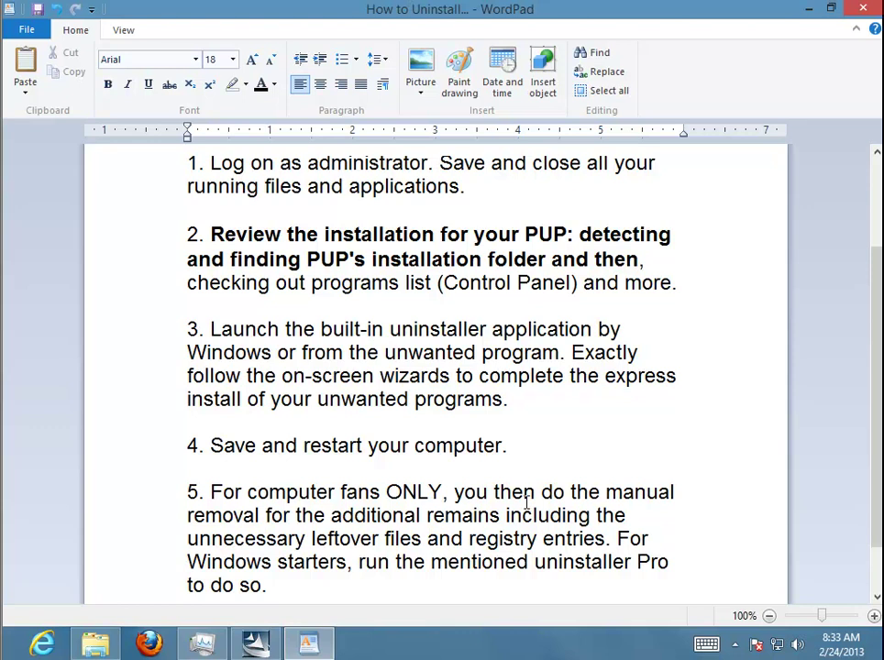
{"action": "left_click_drag", "start_coordinate": [210, 491], "coordinate": [587, 549]}
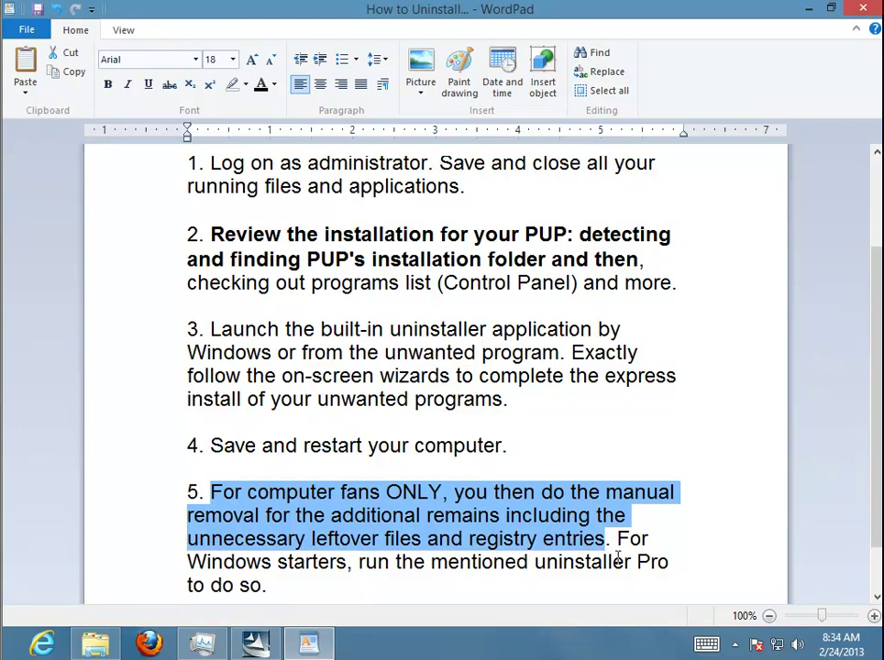
{"action": "left_click", "coordinate": [110, 88]}
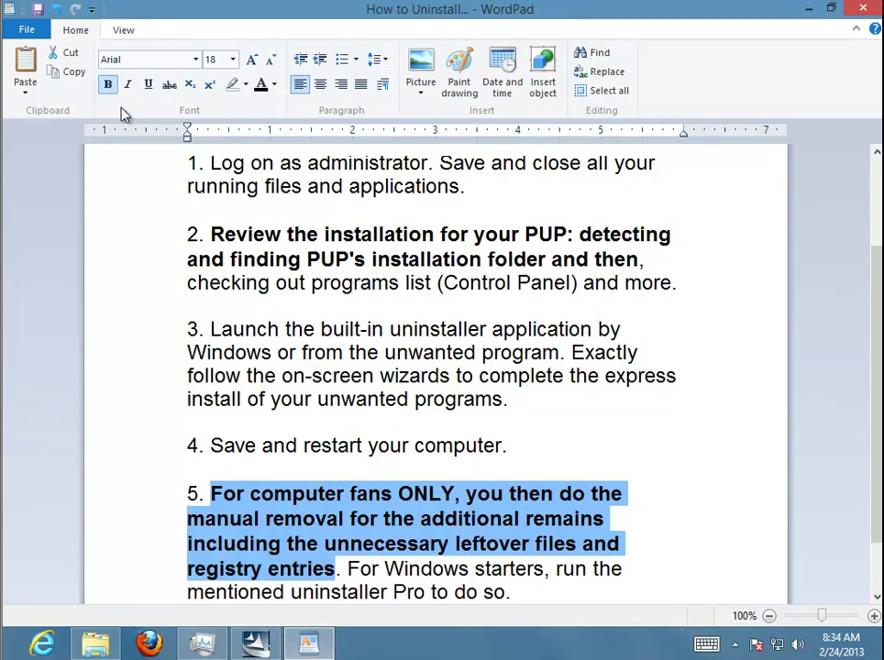
{"action": "left_click", "coordinate": [472, 492]}
{"action": "scroll", "coordinate": [481, 486], "scroll_direction": "down", "scroll_amount": 1}
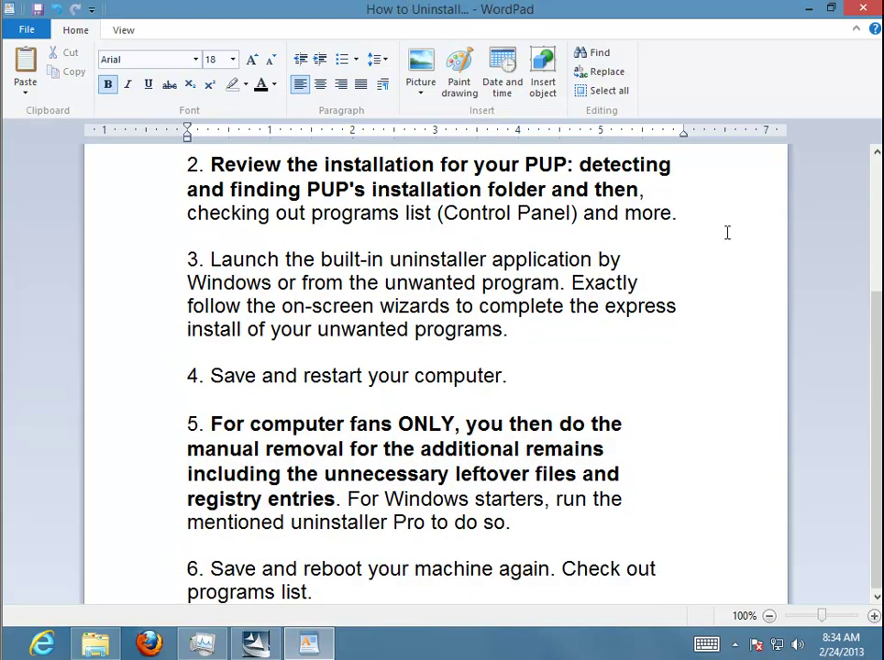
{"action": "left_click", "coordinate": [809, 9]}
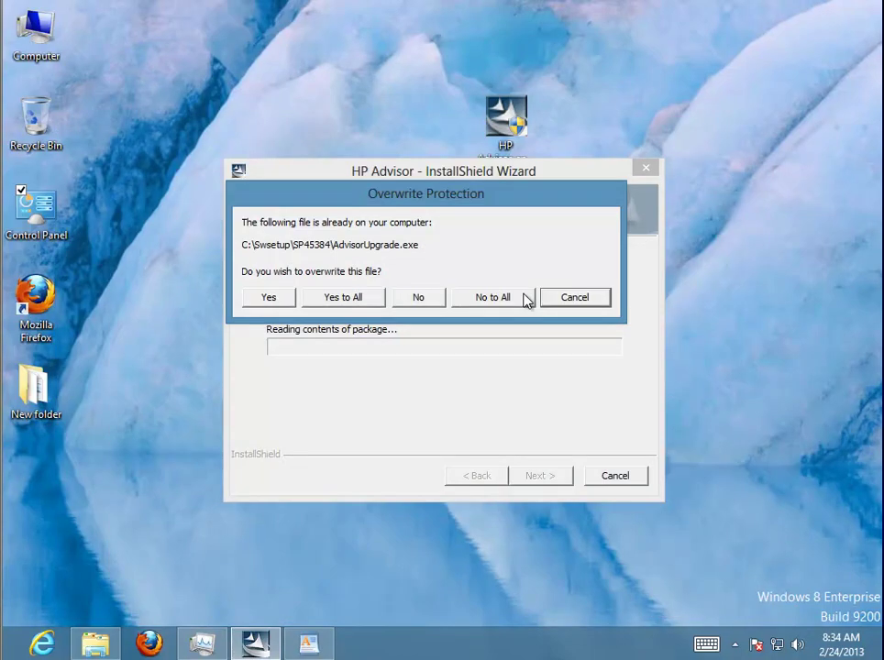
Cancel the overwrite of AdvisorUpgrade.exe to abandon the HP Advisor installation, and refresh the desktop
{"action": "left_click", "coordinate": [588, 302]}
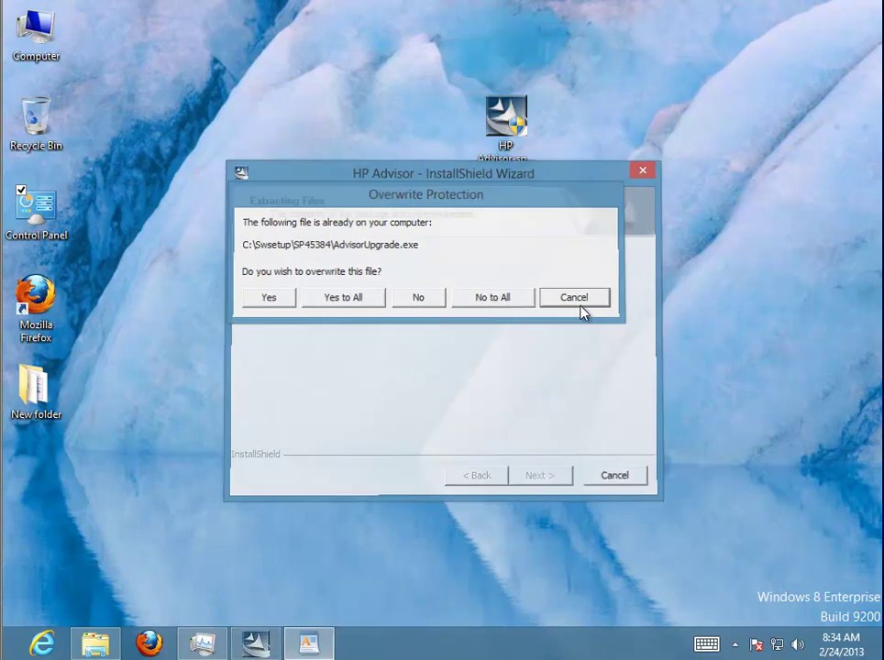
{"action": "right_click", "coordinate": [7, 158]}
{"action": "left_click", "coordinate": [87, 203]}
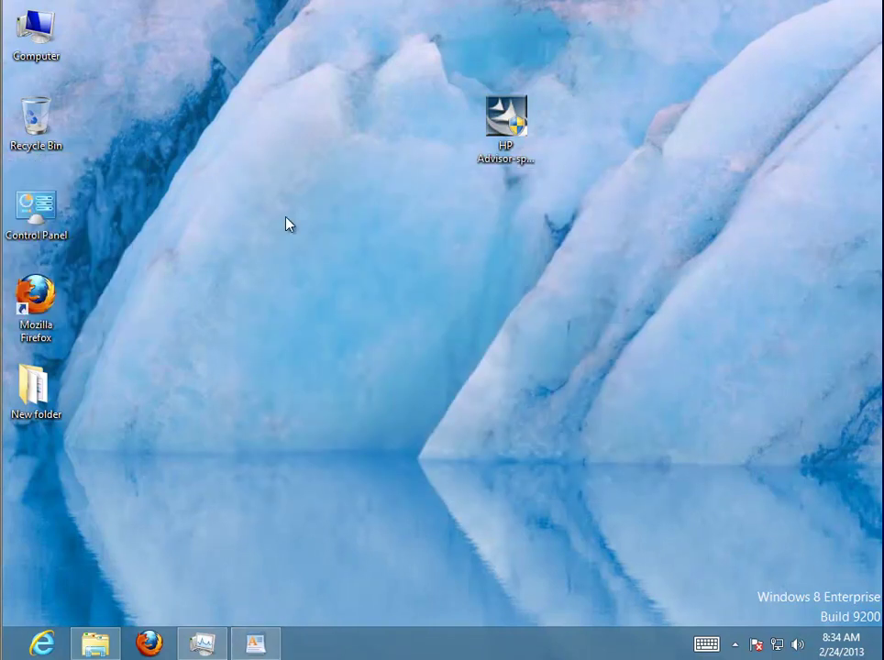
Search the whole computer for the copied folder name Swsetup, and minimise the search window
{"action": "double_click", "coordinate": [37, 37]}
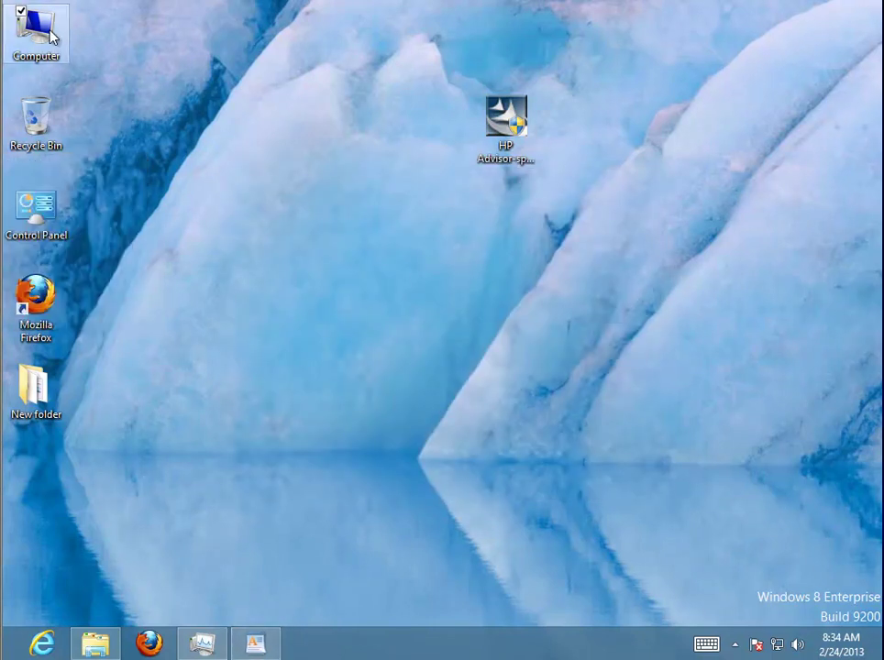
{"action": "right_click", "coordinate": [696, 108]}
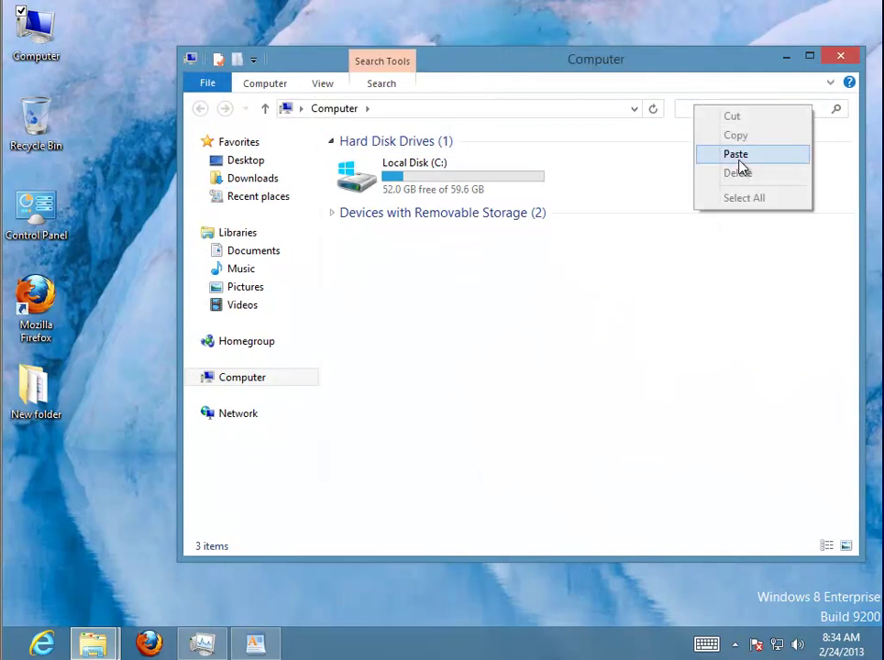
{"action": "left_click", "coordinate": [736, 155]}
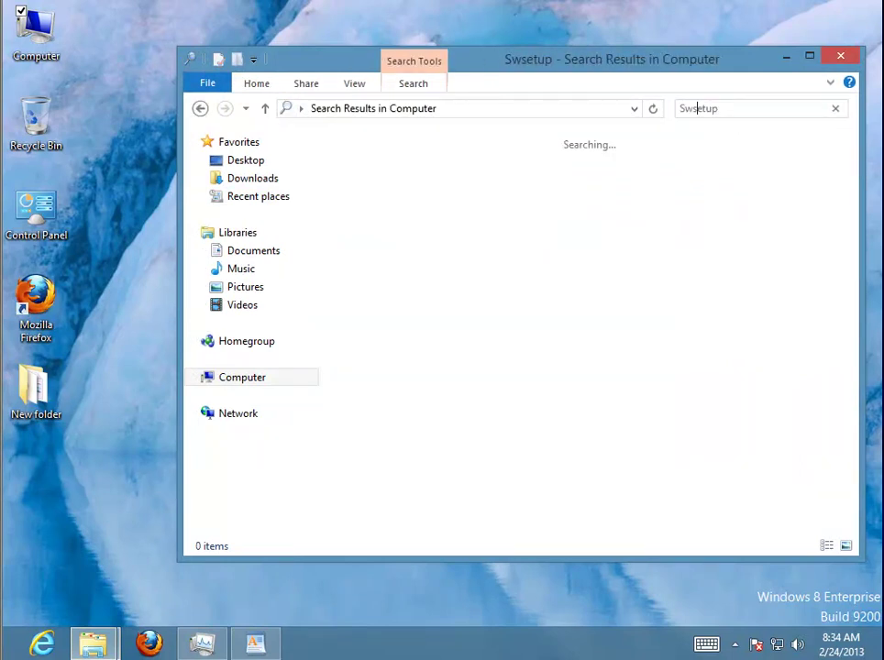
{"action": "left_click", "coordinate": [788, 58]}
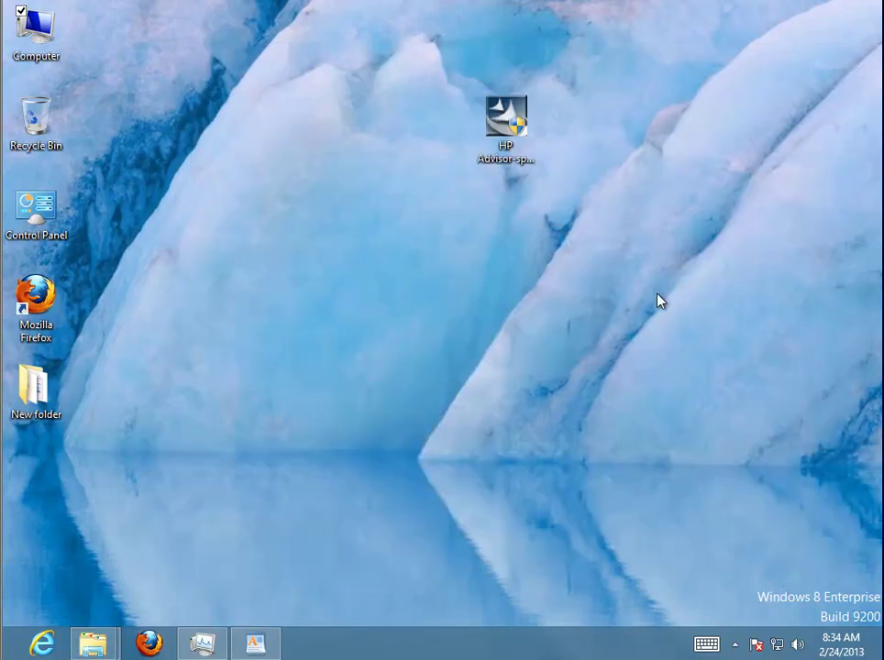
Run regedit and allow the Registry Editor to start
{"action": "key", "text": "super+r"}
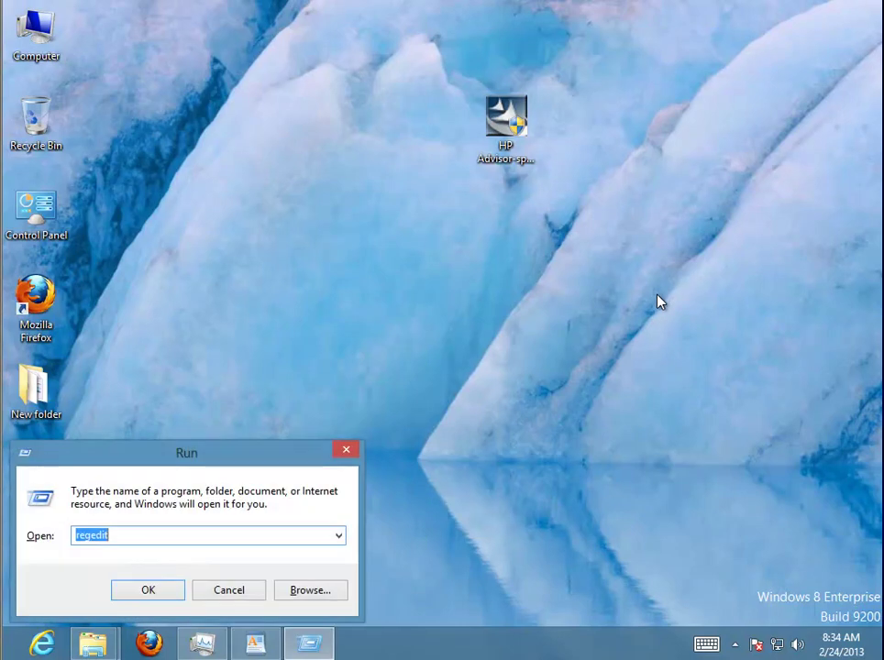
{"action": "key", "text": "Return"}
{"action": "key", "text": "Left"}
{"action": "key", "text": "Return"}
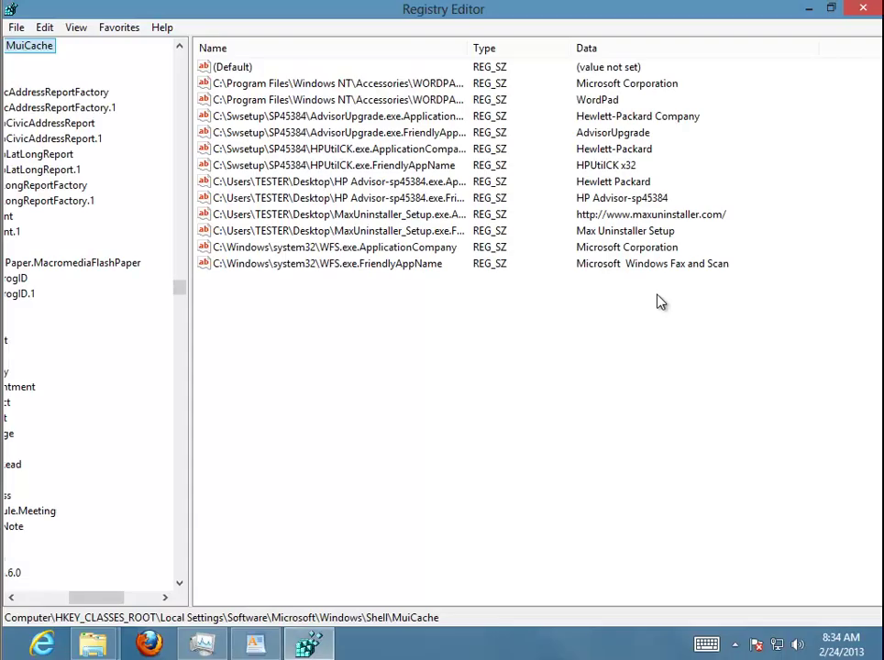
Collapse the registry tree, select the Computer root, and export the whole registry to Documents as REG BACKUP DATA
{"action": "left_click_drag", "start_coordinate": [92, 597], "coordinate": [27, 598]}
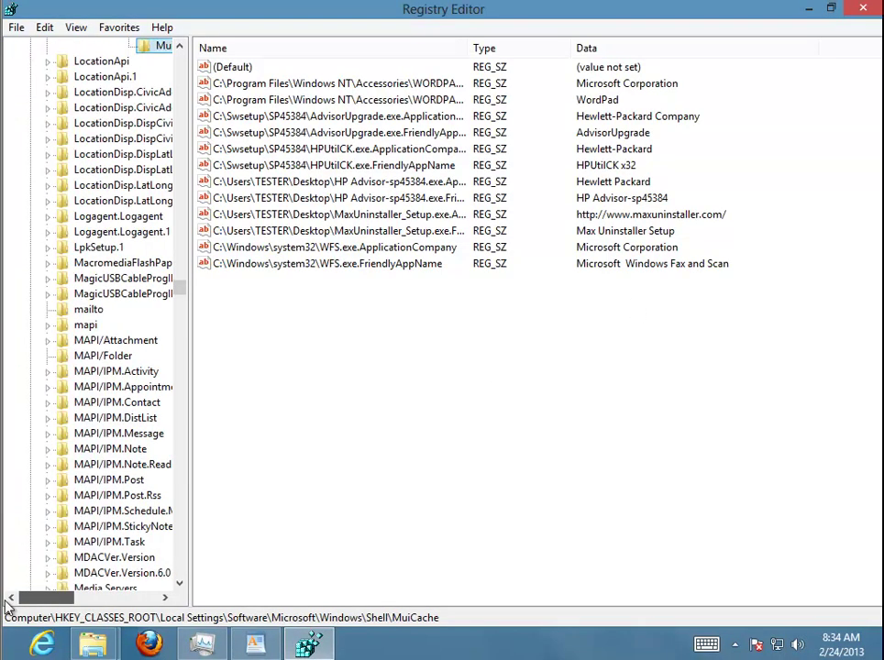
{"action": "left_click_drag", "start_coordinate": [179, 286], "coordinate": [161, 27]}
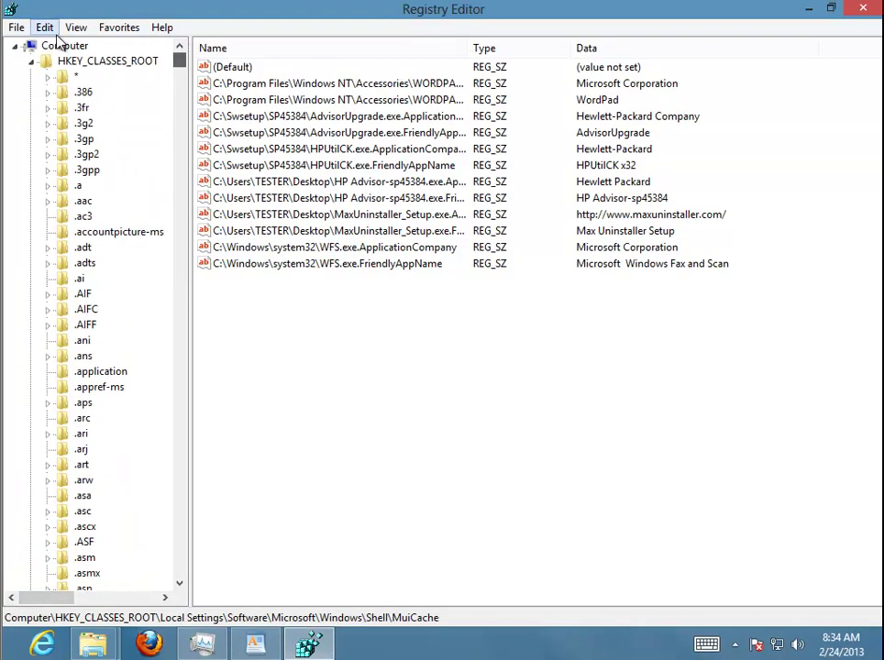
{"action": "left_click", "coordinate": [32, 62]}
{"action": "left_click", "coordinate": [42, 46]}
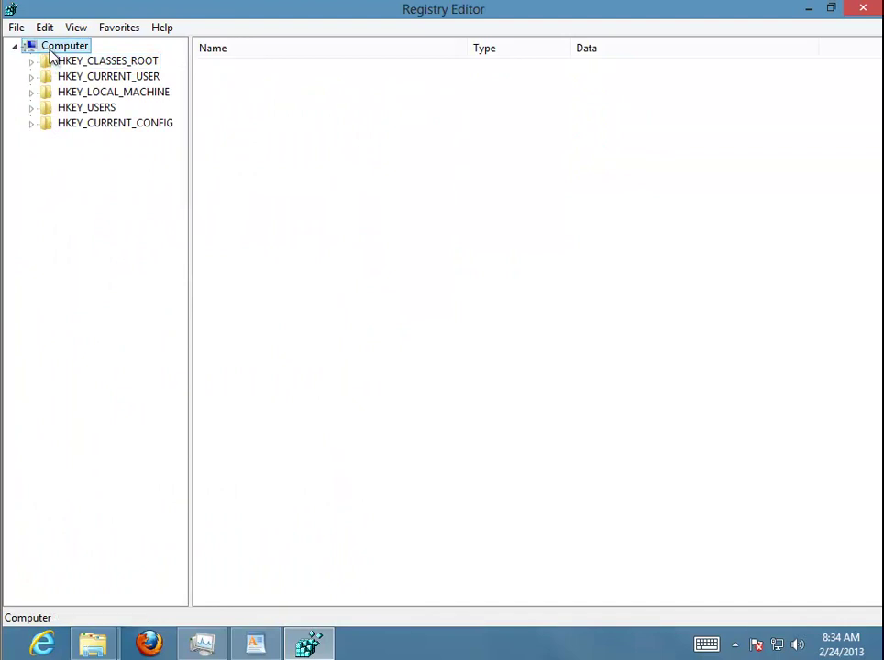
{"action": "right_click", "coordinate": [64, 51]}
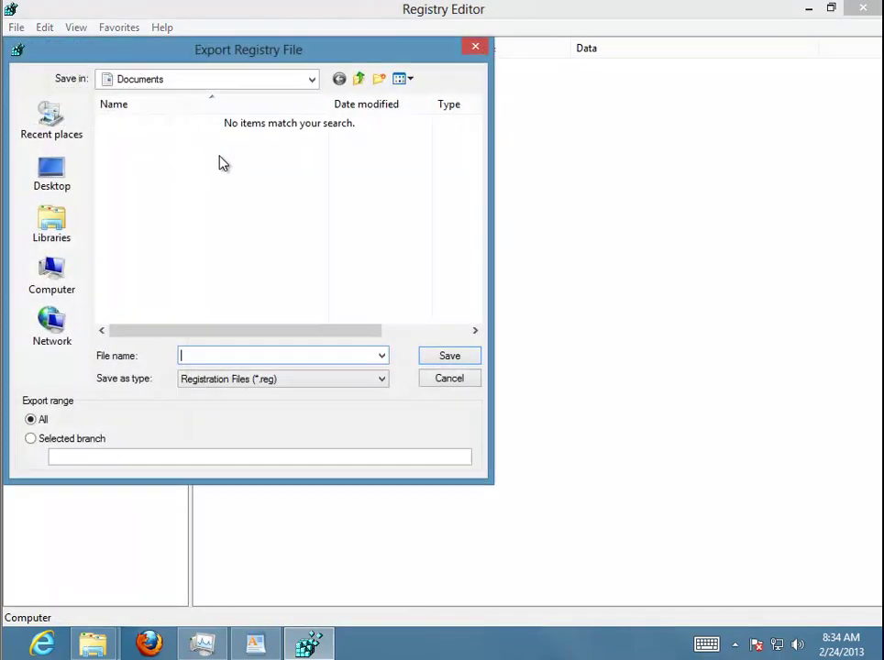
{"action": "left_click_drag", "start_coordinate": [208, 63], "coordinate": [418, 93]}
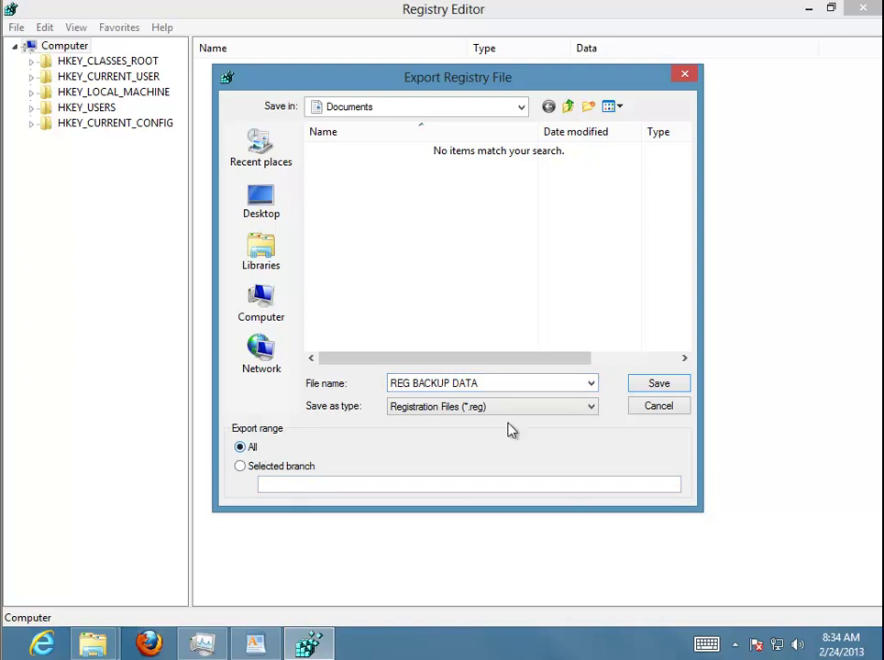
{"action": "left_click", "coordinate": [658, 383]}
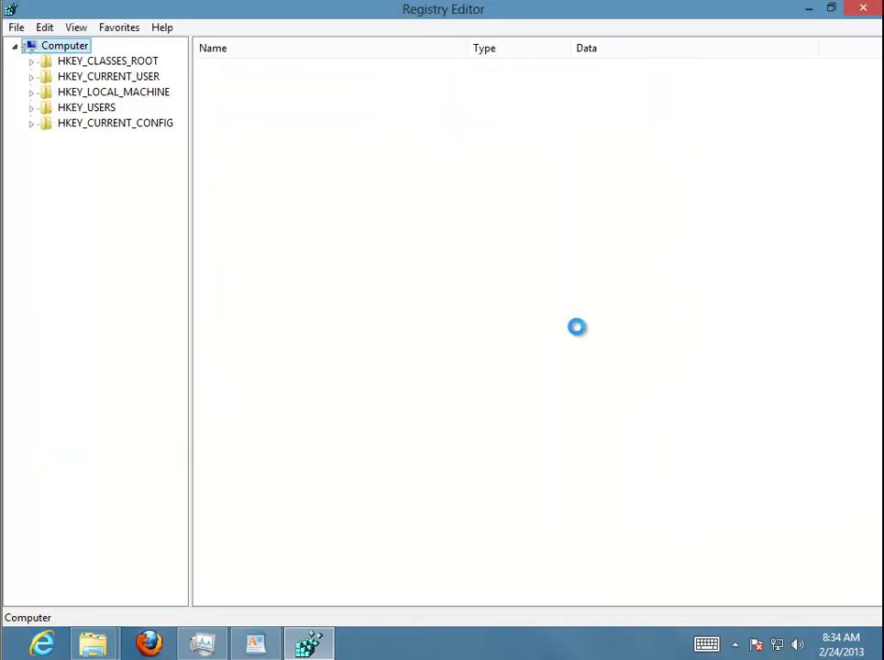
Search the registry's keys, values and data for Swsetup
{"action": "left_click", "coordinate": [43, 28]}
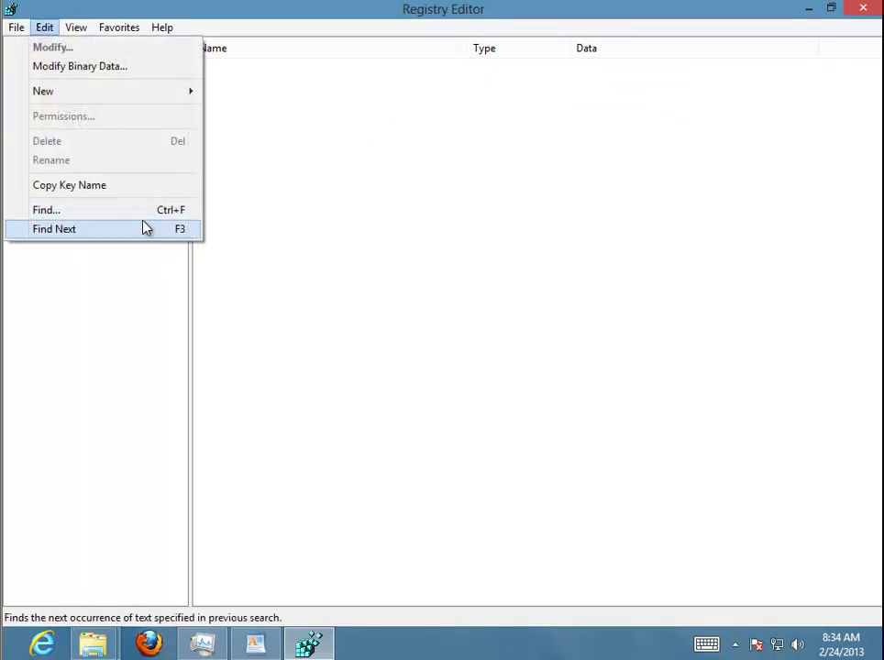
{"action": "left_click", "coordinate": [179, 211]}
{"action": "right_click", "coordinate": [212, 117]}
{"action": "left_click", "coordinate": [187, 193]}
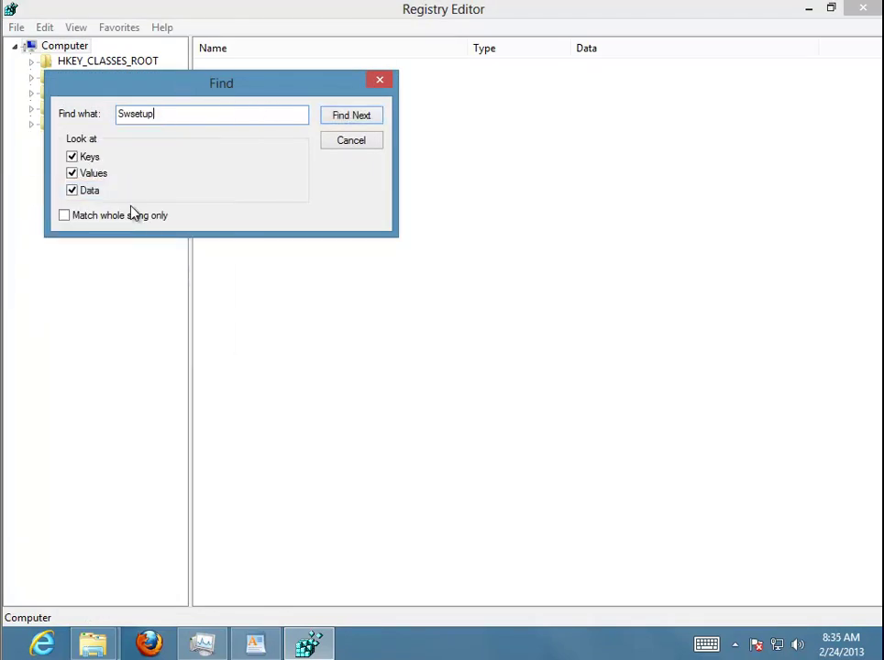
{"action": "left_click", "coordinate": [341, 123]}
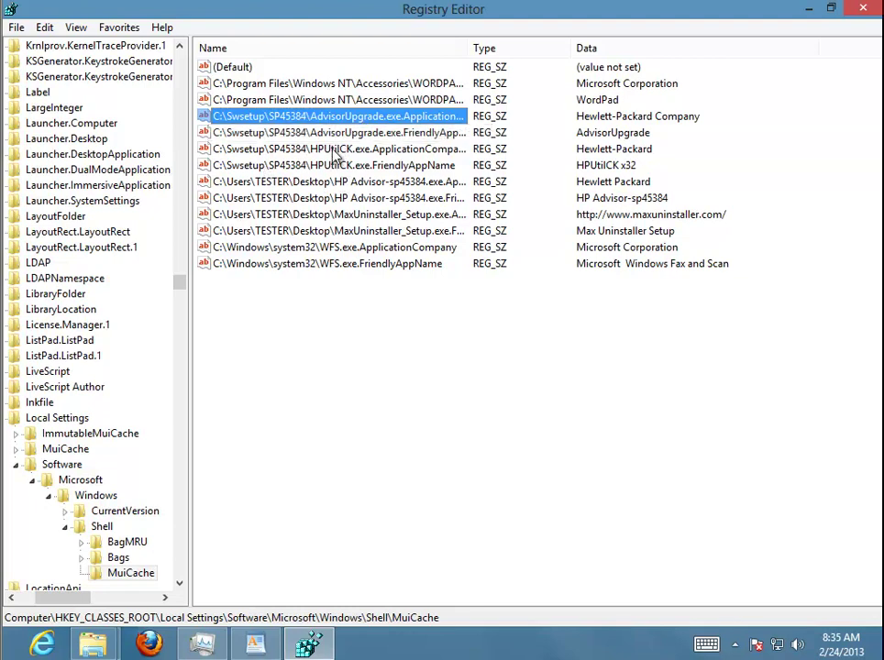
Permanently delete the AdvisorUpgrade, HPUtilCK and HP Advisor-sp45384 values from the MuiCache key
{"action": "key", "text": "shift+Down"}
{"action": "key", "text": "shift+Down"}
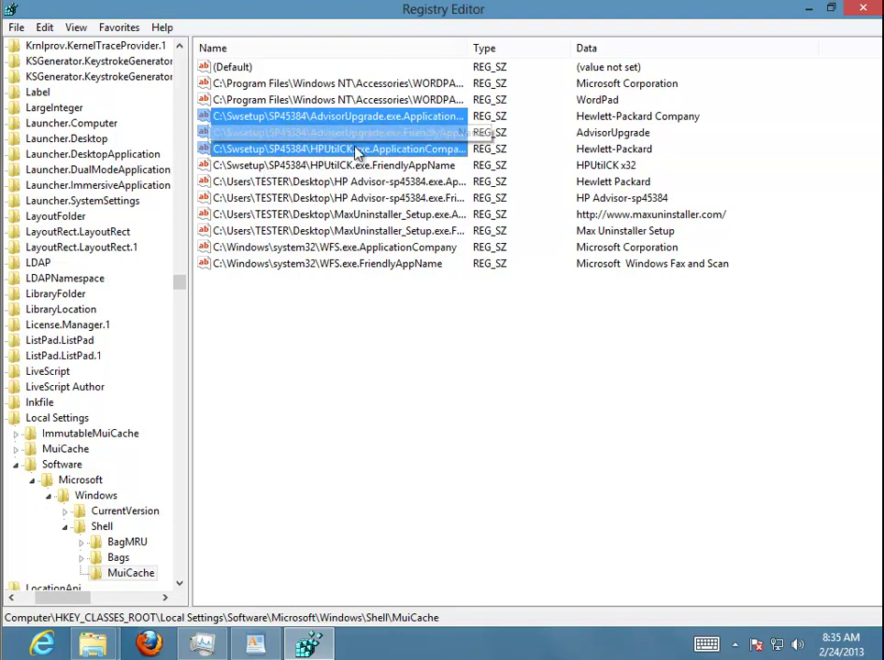
{"action": "key", "text": "shift+Down"}
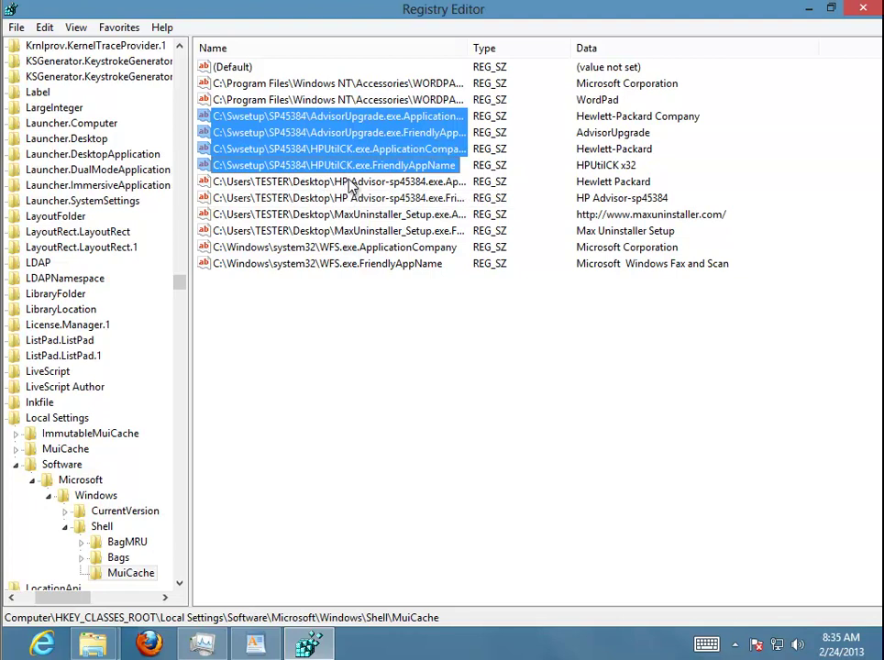
{"action": "key", "text": "shift+Down"}
{"action": "key", "text": "shift+Down"}
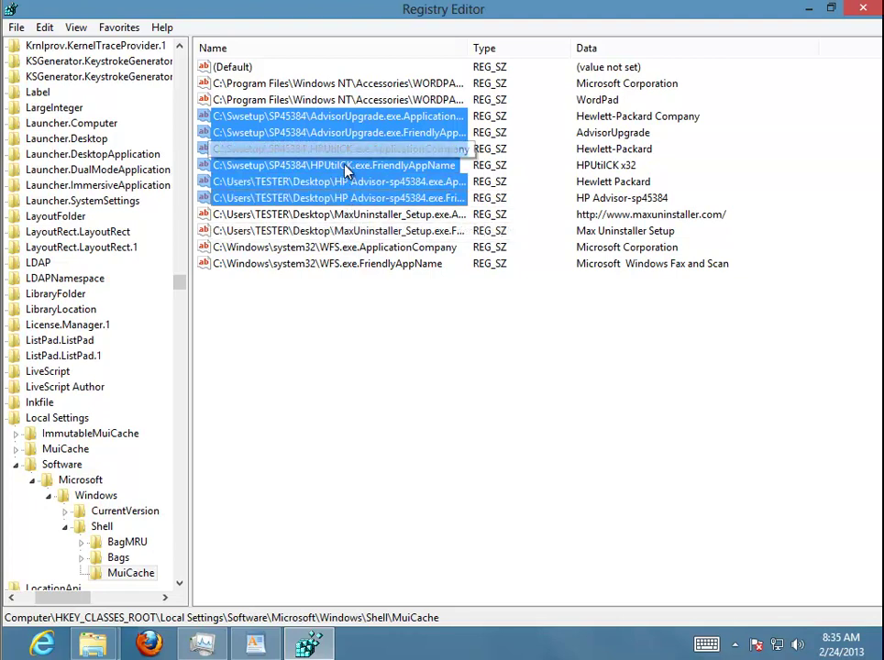
{"action": "right_click", "coordinate": [346, 197]}
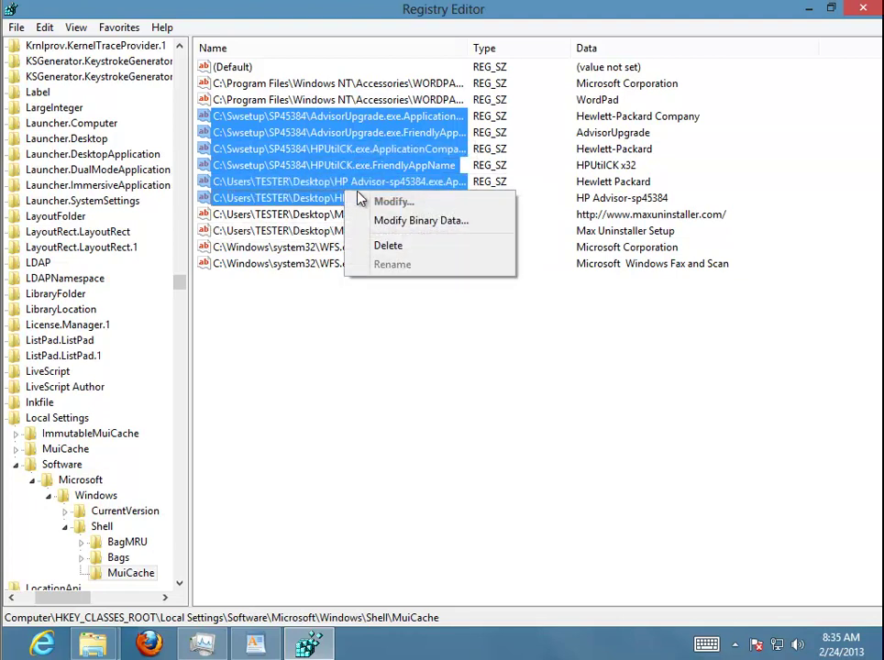
{"action": "left_click", "coordinate": [365, 244]}
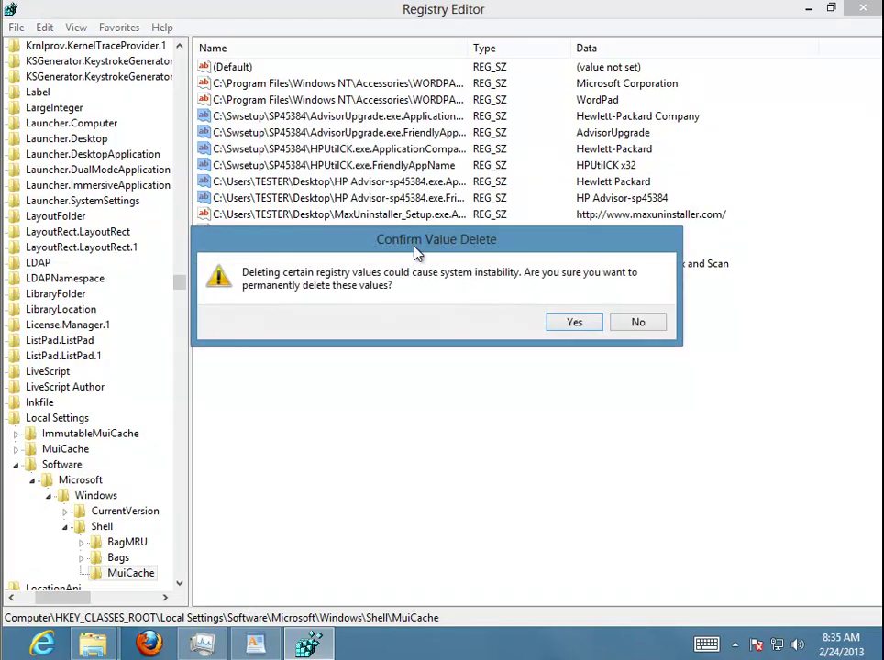
{"action": "left_click", "coordinate": [575, 323]}
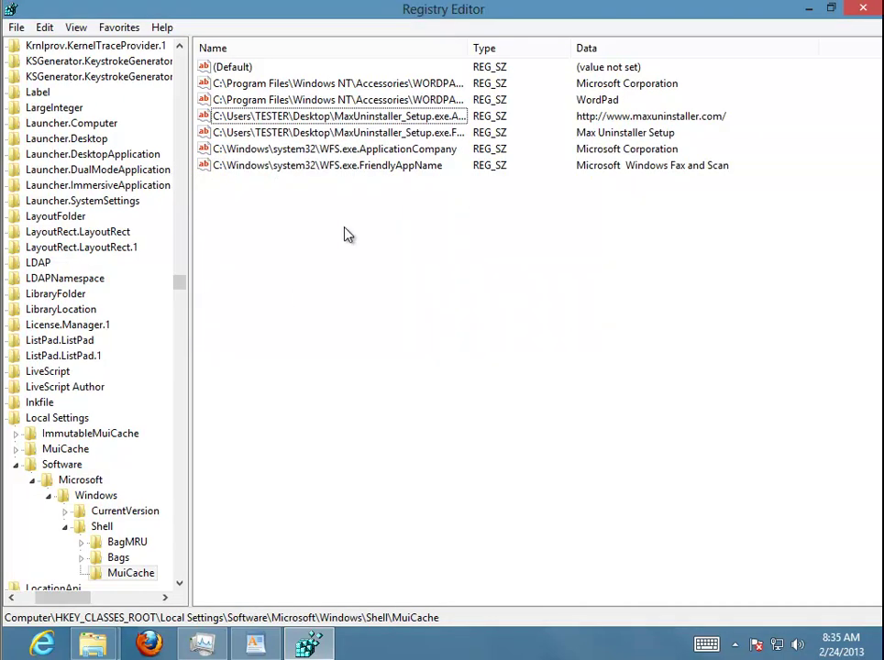
Find further Swsetup matches, examine the HP Advisor entries in the Compatibility Assistant Store keys, and close the Registry Editor
{"action": "key", "text": "F3"}
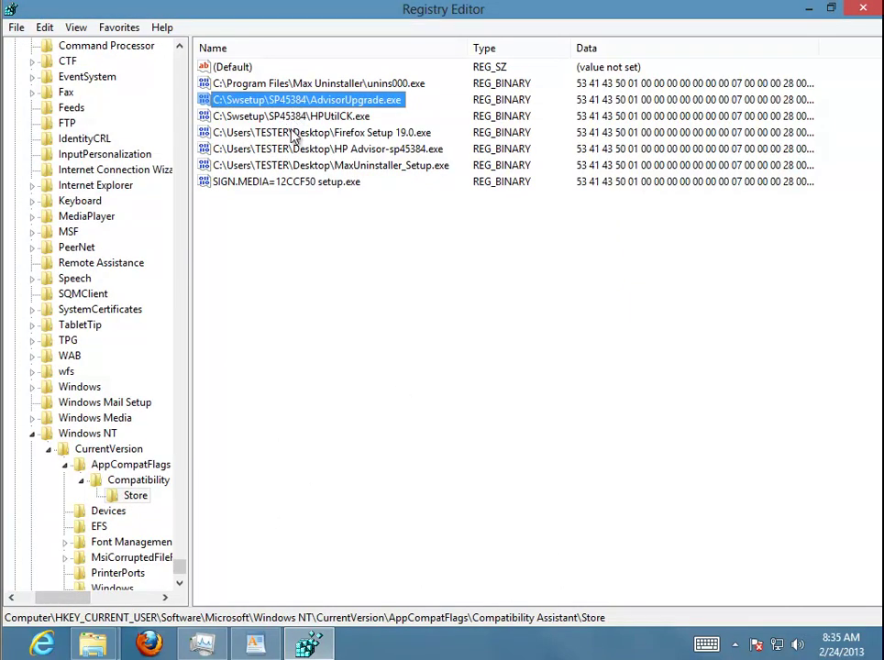
{"action": "left_click", "coordinate": [286, 116]}
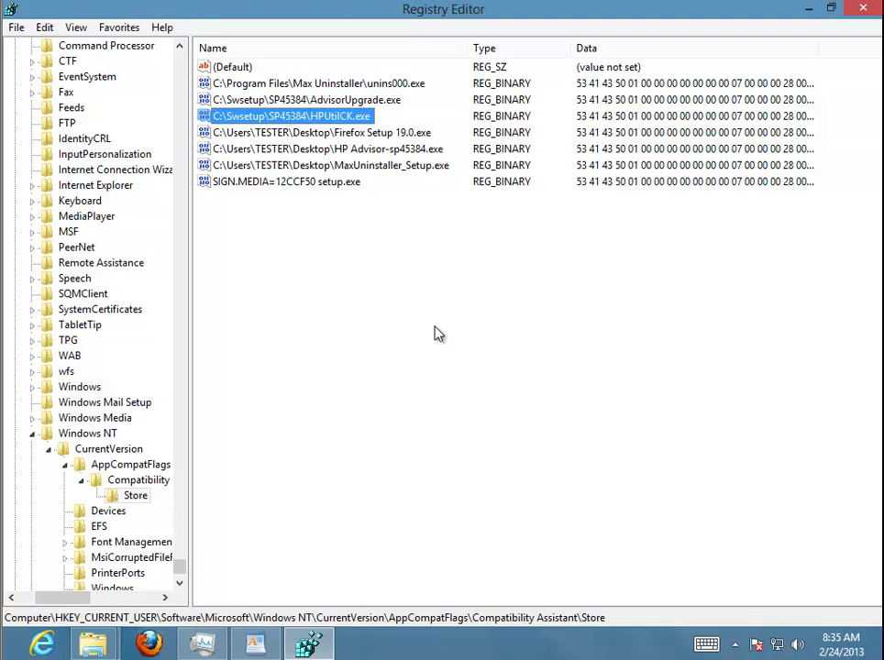
{"action": "key", "text": "F3"}
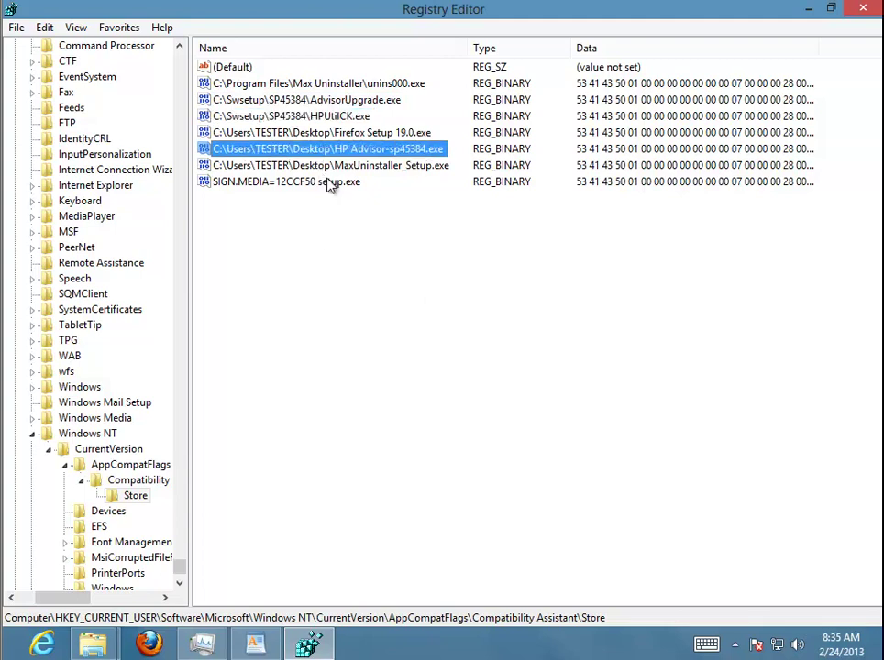
{"action": "key", "text": "F3"}
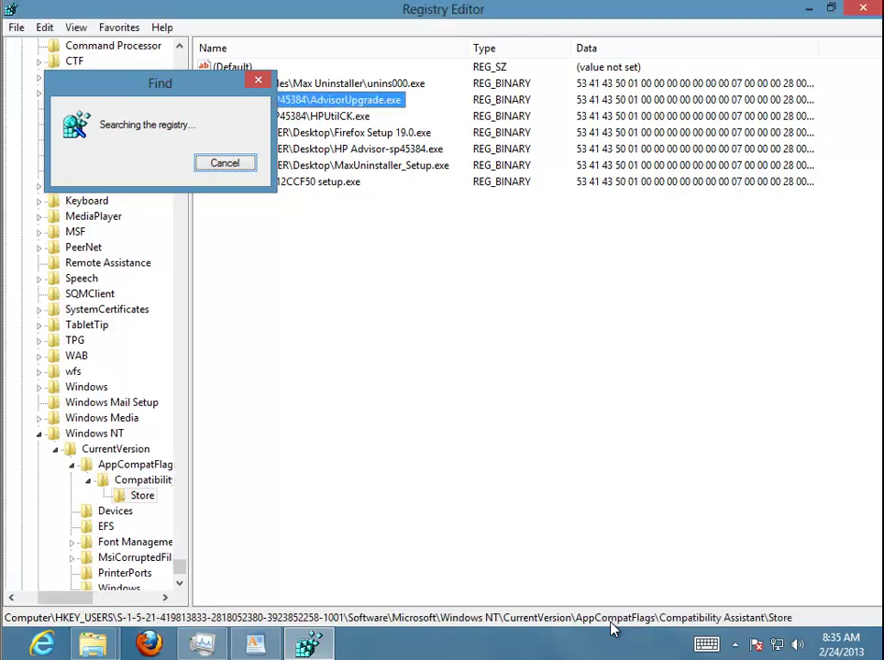
{"action": "left_click", "coordinate": [321, 117]}
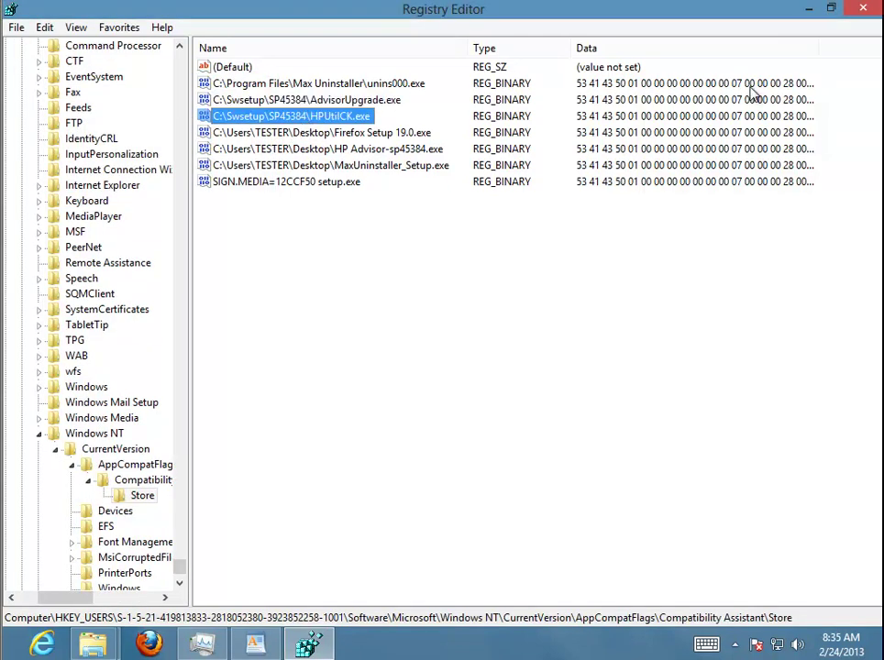
{"action": "left_click", "coordinate": [368, 101]}
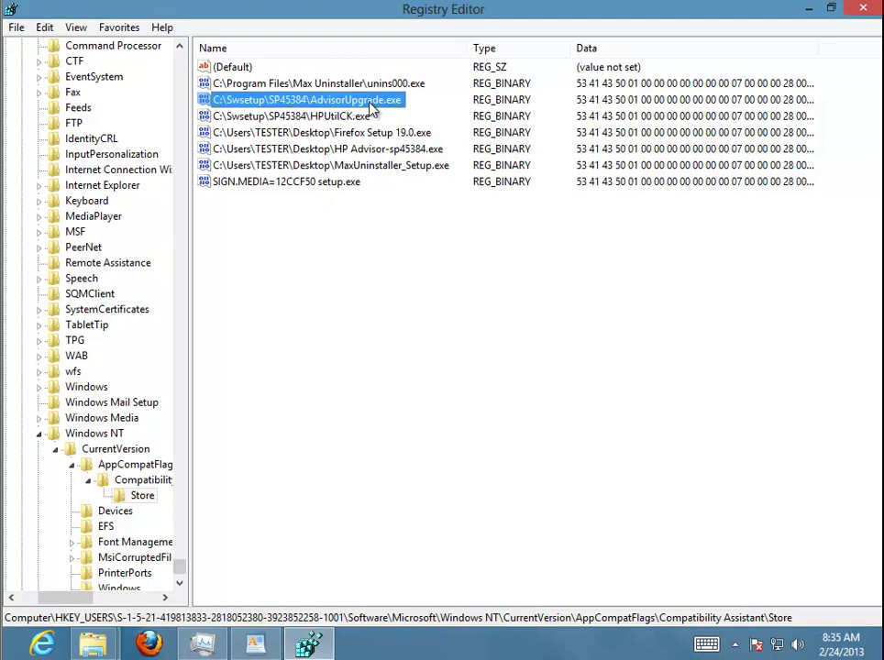
{"action": "left_click", "coordinate": [863, 8]}
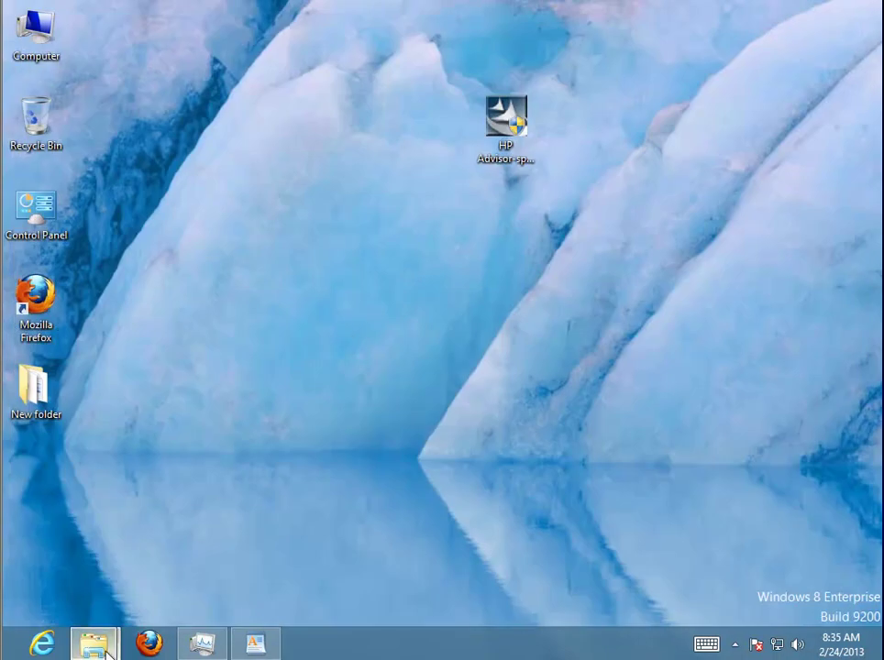
Restore the Swsetup search results, delete the SP45384 folder inside Swsetup, and close the File Explorer window
{"action": "left_click", "coordinate": [277, 558]}
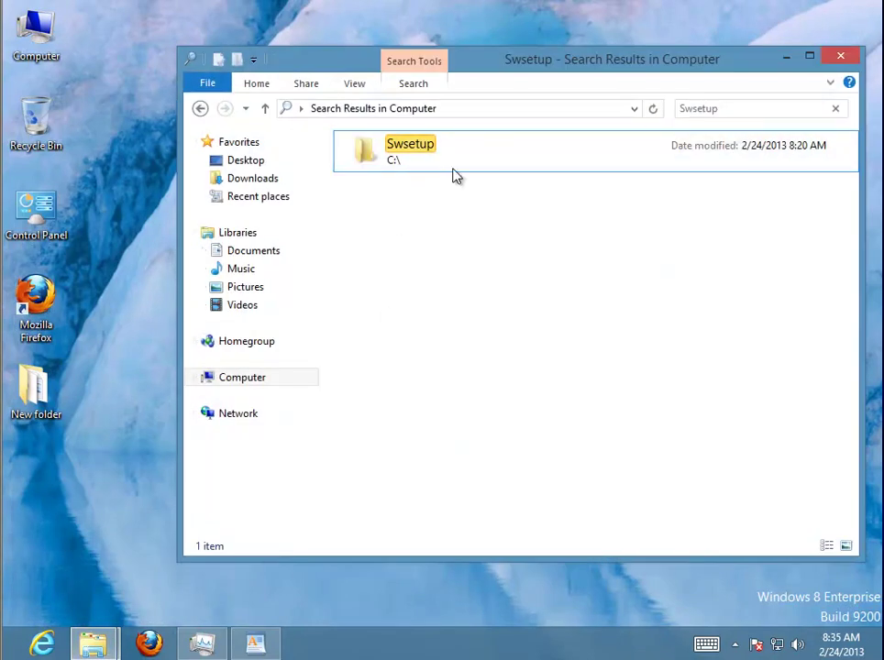
{"action": "left_click", "coordinate": [420, 164]}
{"action": "double_click", "coordinate": [420, 163]}
{"action": "double_click", "coordinate": [404, 165]}
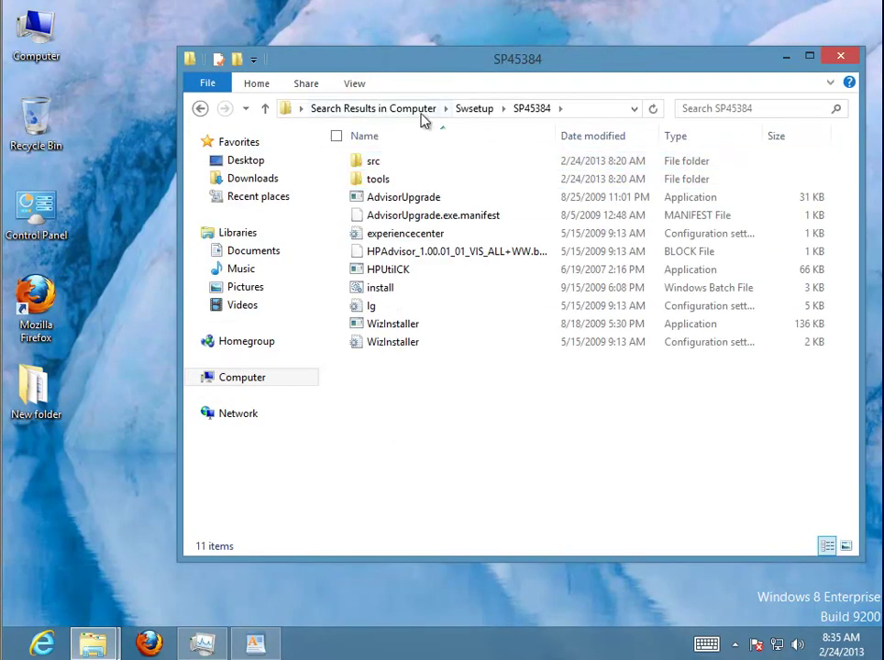
{"action": "left_click", "coordinate": [475, 114]}
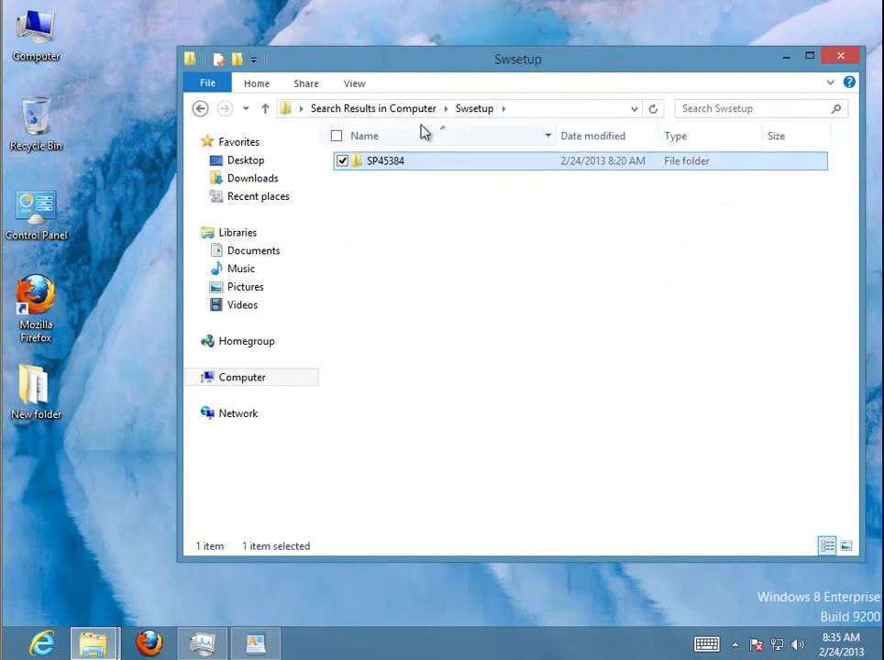
{"action": "right_click", "coordinate": [367, 168]}
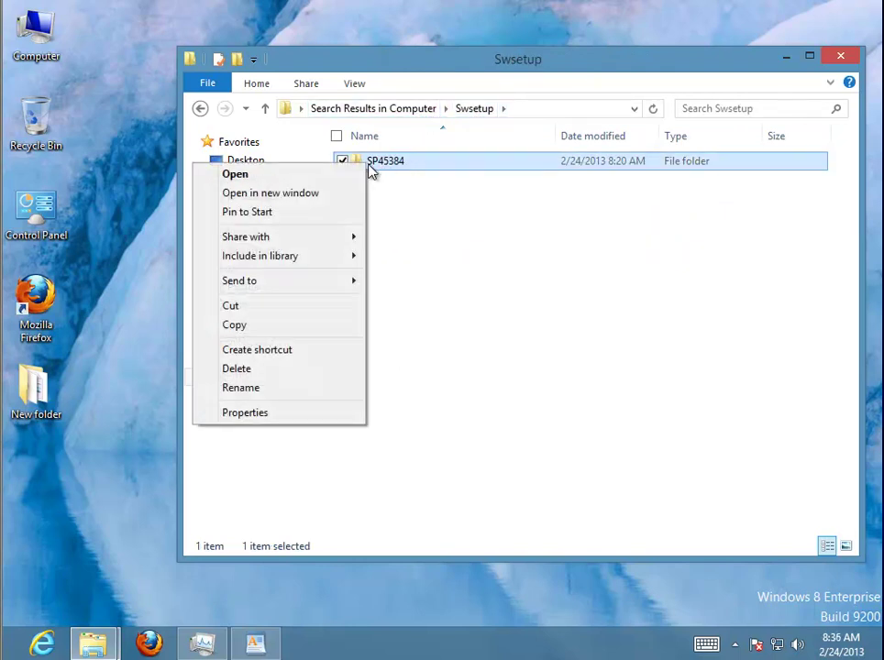
{"action": "left_click", "coordinate": [290, 374]}
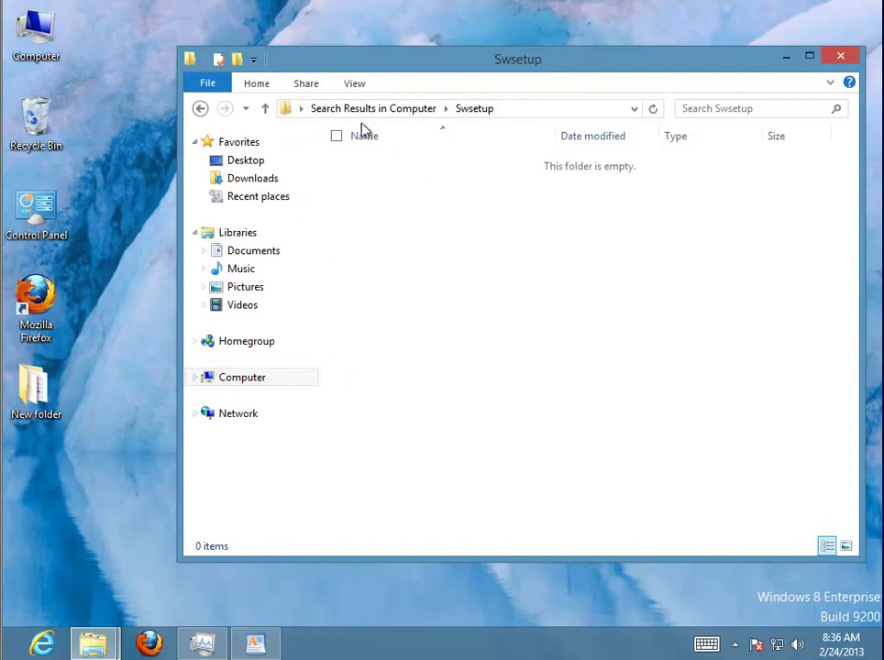
{"action": "left_click", "coordinate": [840, 57]}
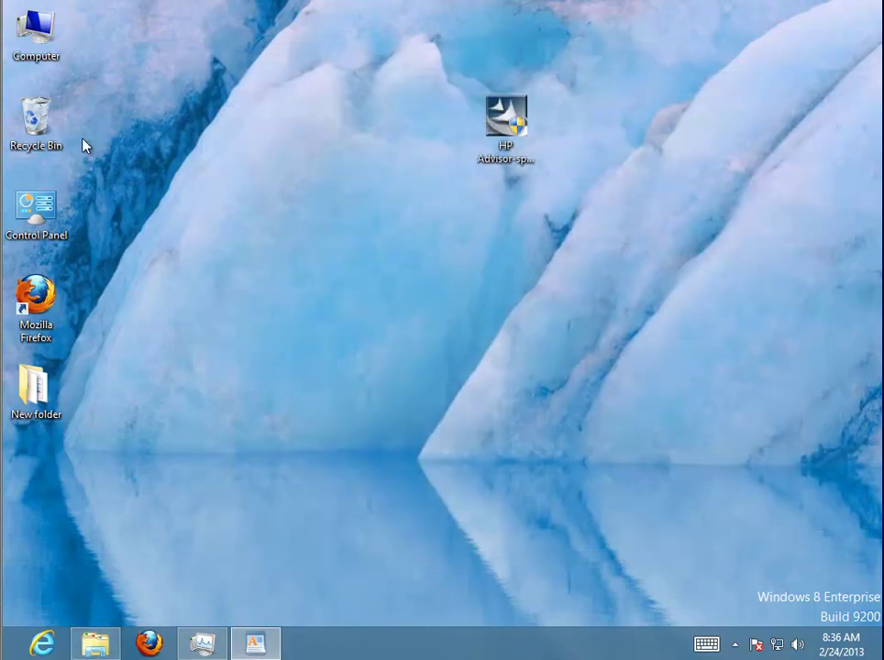
Empty the Recycle Bin to permanently delete the SP45384 folder, and refresh the desktop
{"action": "right_click", "coordinate": [42, 119]}
{"action": "left_click", "coordinate": [64, 178]}
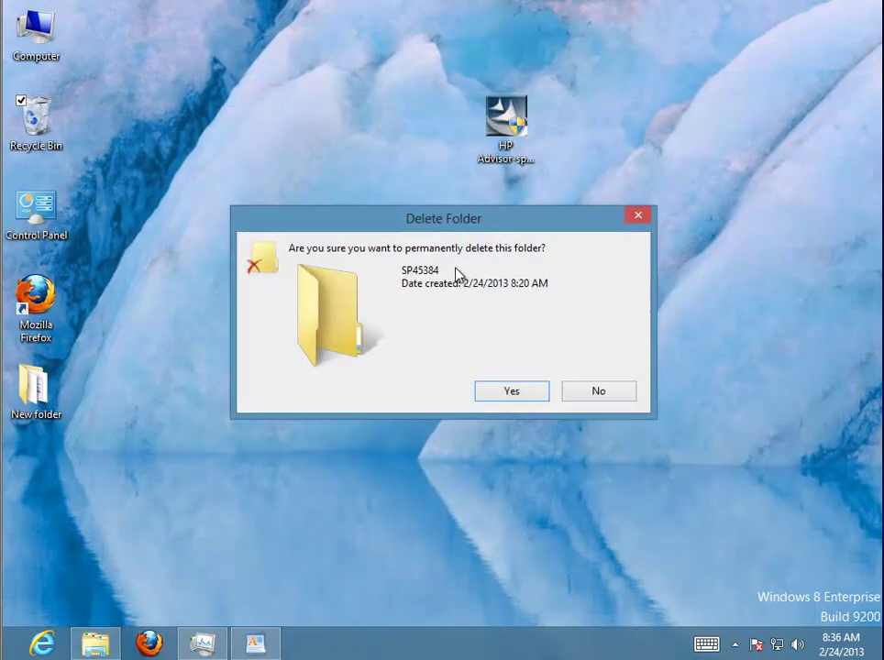
{"action": "left_click", "coordinate": [512, 392]}
{"action": "right_click", "coordinate": [371, 305]}
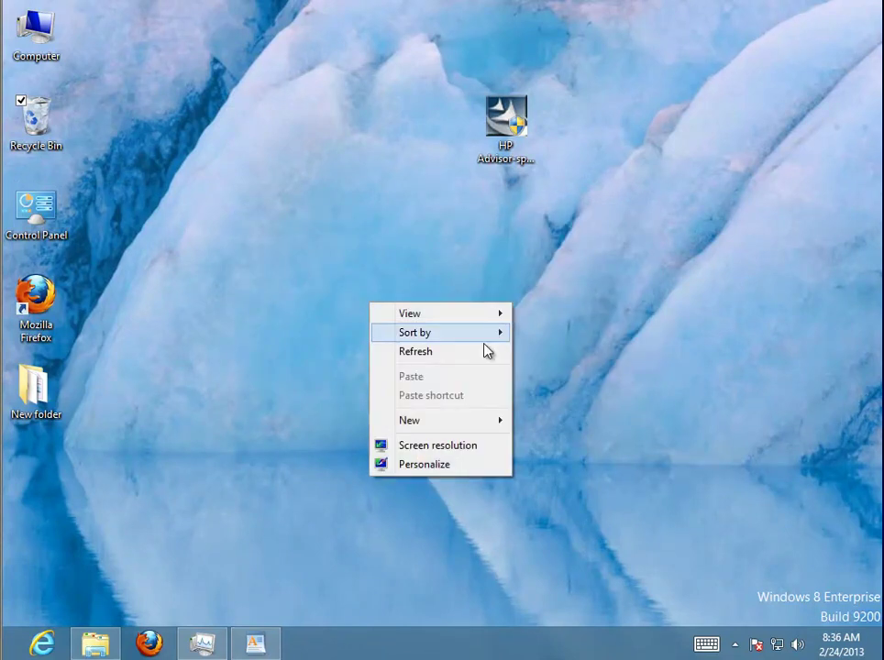
{"action": "left_click", "coordinate": [467, 352]}
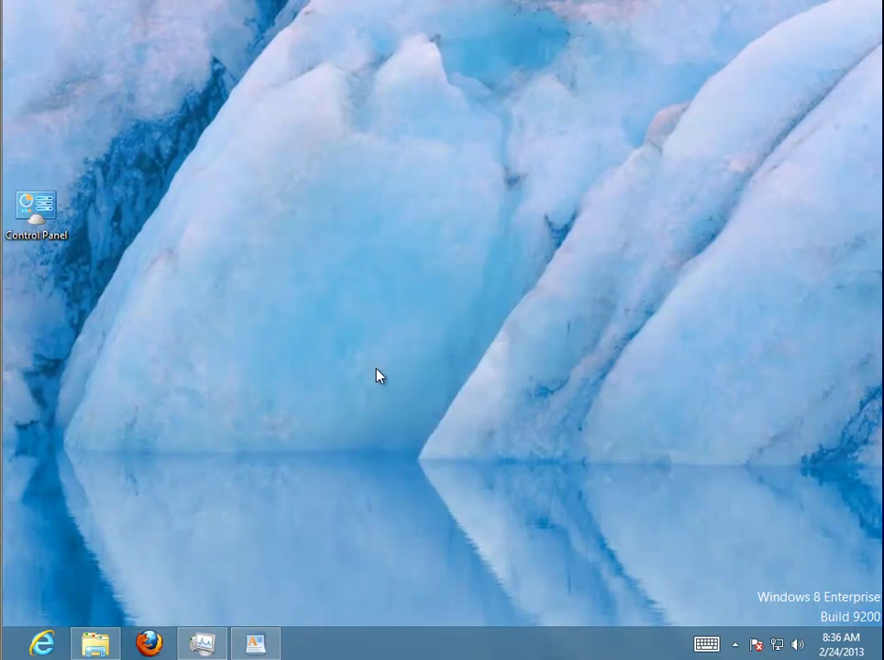
{"action": "right_click", "coordinate": [332, 253]}
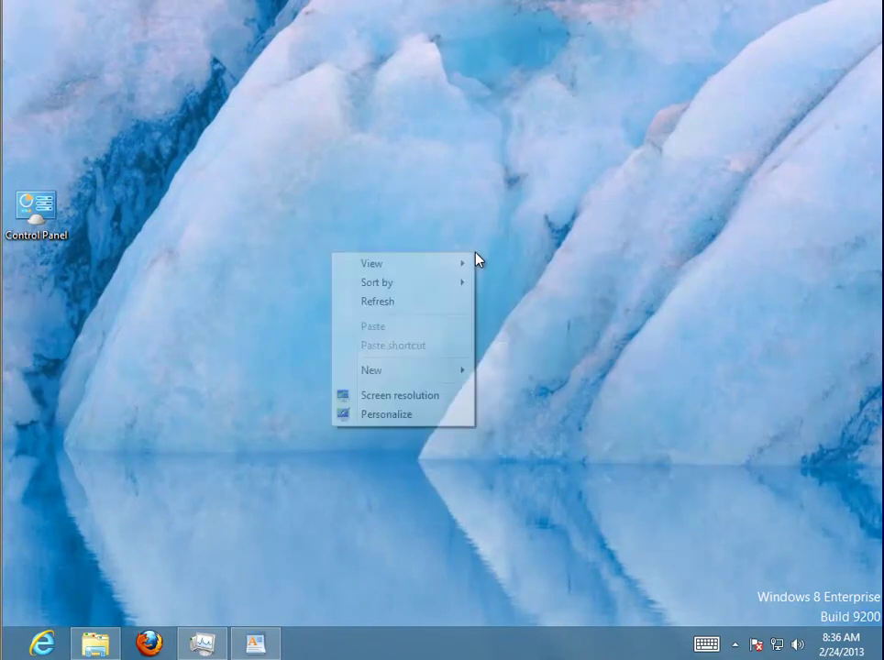
{"action": "left_click", "coordinate": [425, 308]}
{"action": "right_click", "coordinate": [412, 308]}
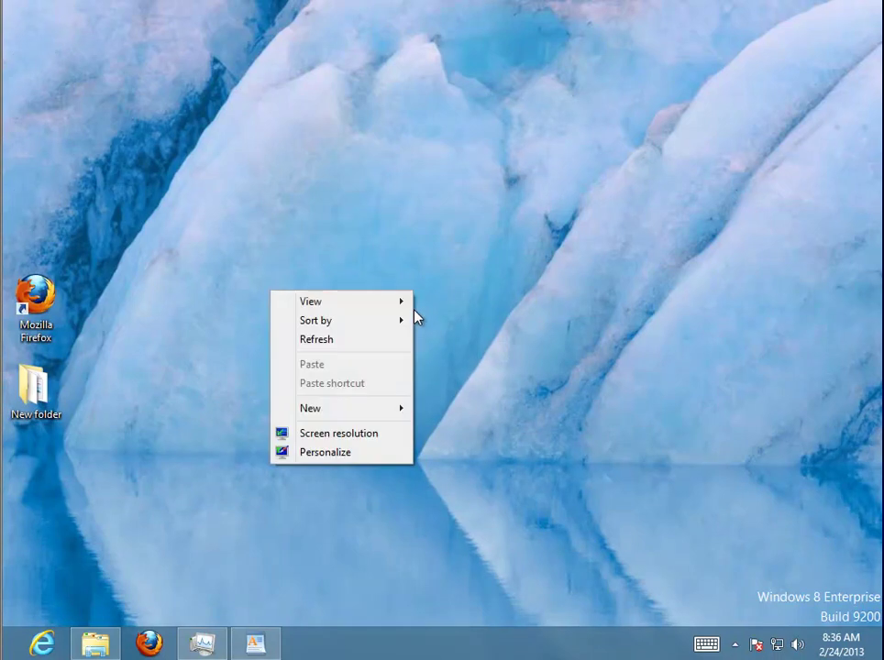
{"action": "left_click", "coordinate": [367, 349]}
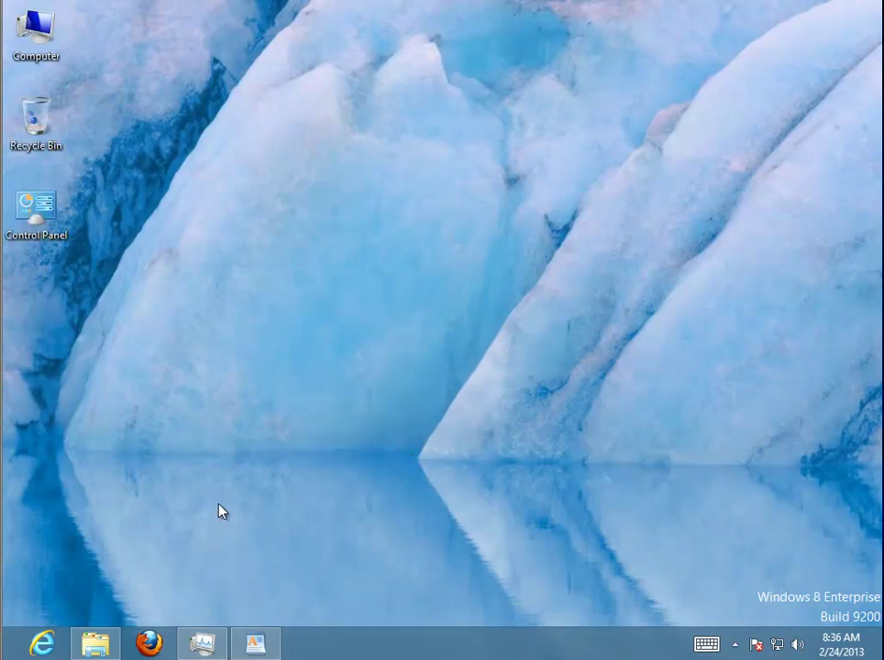
Switch to the written guide in WordPad and highlight the line with the next instruction
{"action": "left_click", "coordinate": [255, 644]}
{"action": "left_click", "coordinate": [314, 524]}
{"action": "left_click_drag", "start_coordinate": [548, 569], "coordinate": [188, 569]}
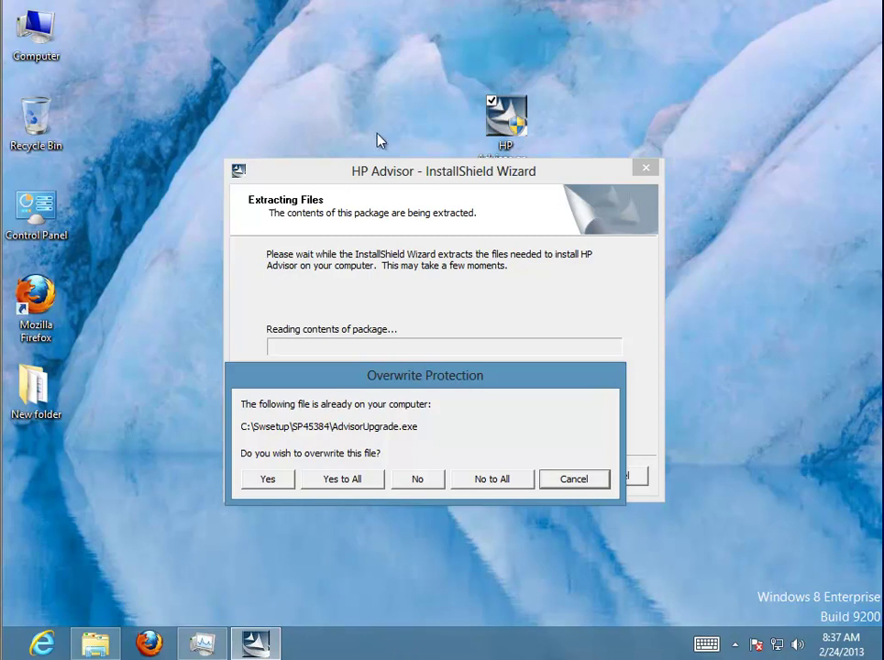
Browse Local Disk (C:) to the SP45384 folder inside Swsetup and examine the extracted installer files
{"action": "right_click", "coordinate": [31, 32]}
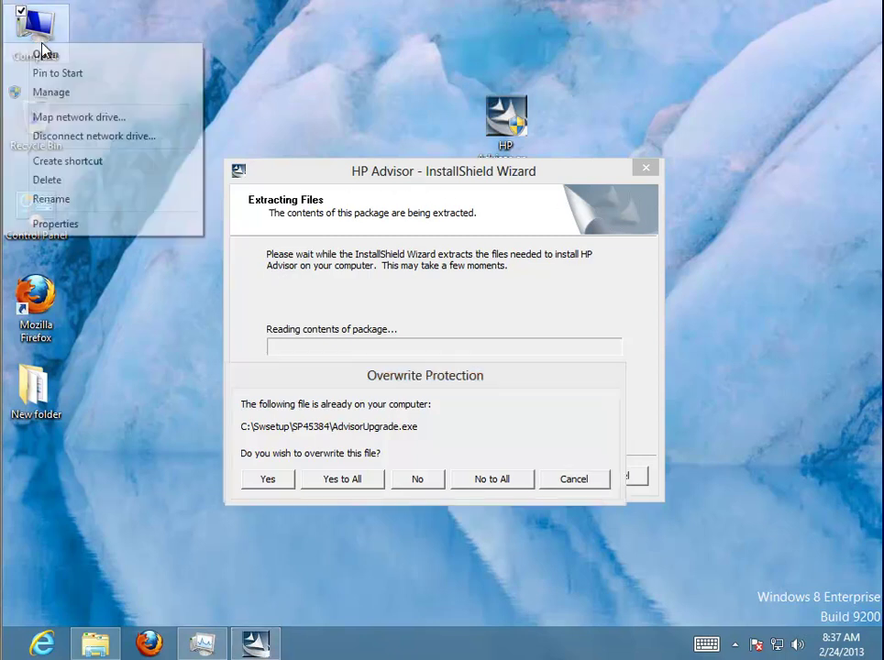
{"action": "left_click", "coordinate": [42, 52]}
{"action": "double_click", "coordinate": [385, 189]}
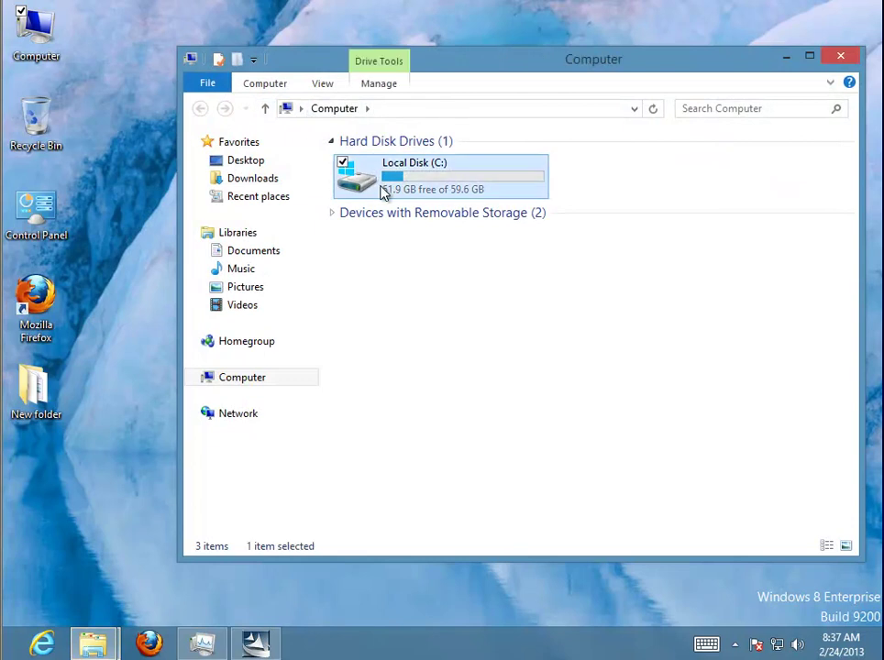
{"action": "double_click", "coordinate": [379, 185]}
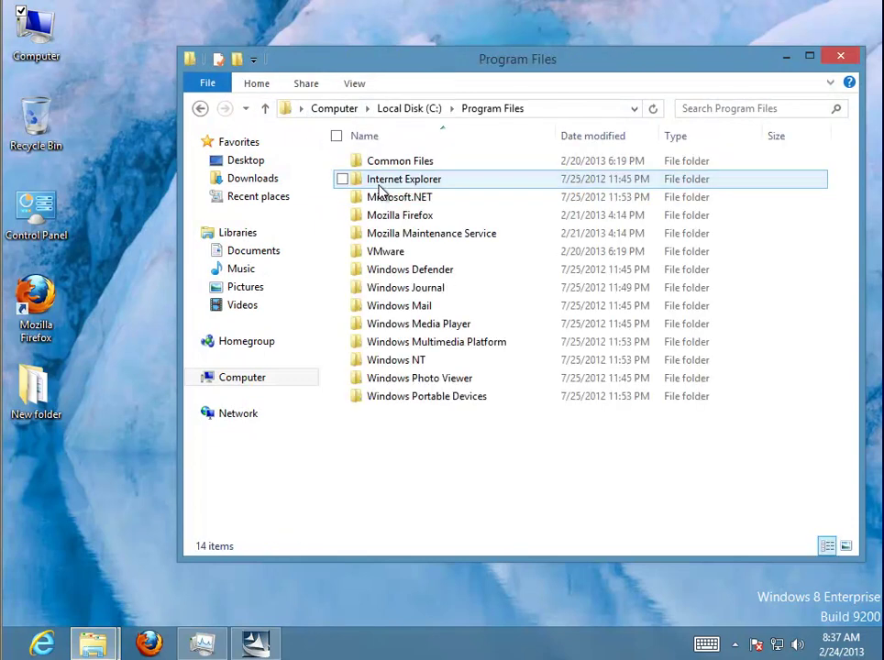
{"action": "left_click", "coordinate": [264, 108]}
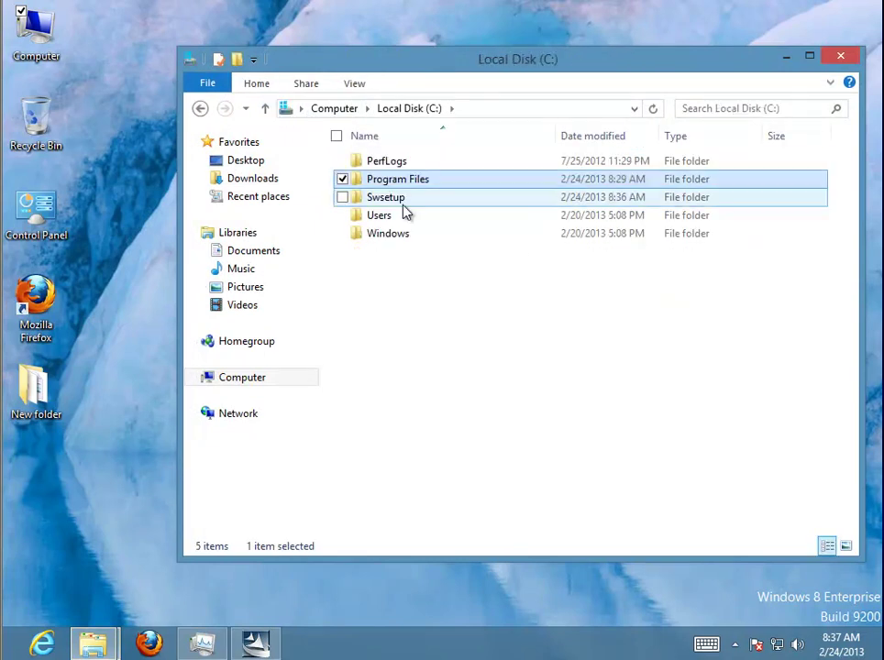
{"action": "right_click", "coordinate": [361, 201]}
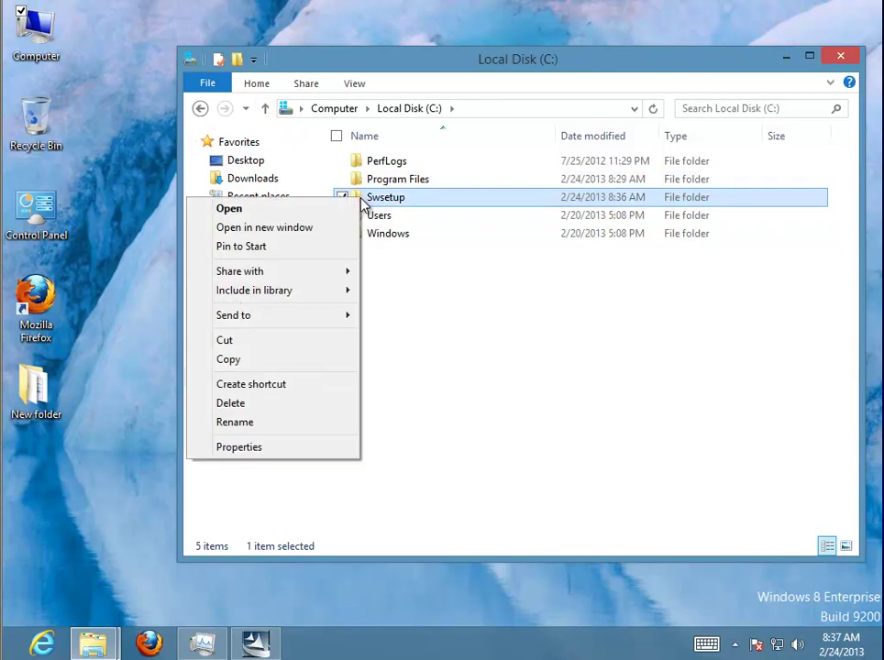
{"action": "left_click", "coordinate": [355, 209]}
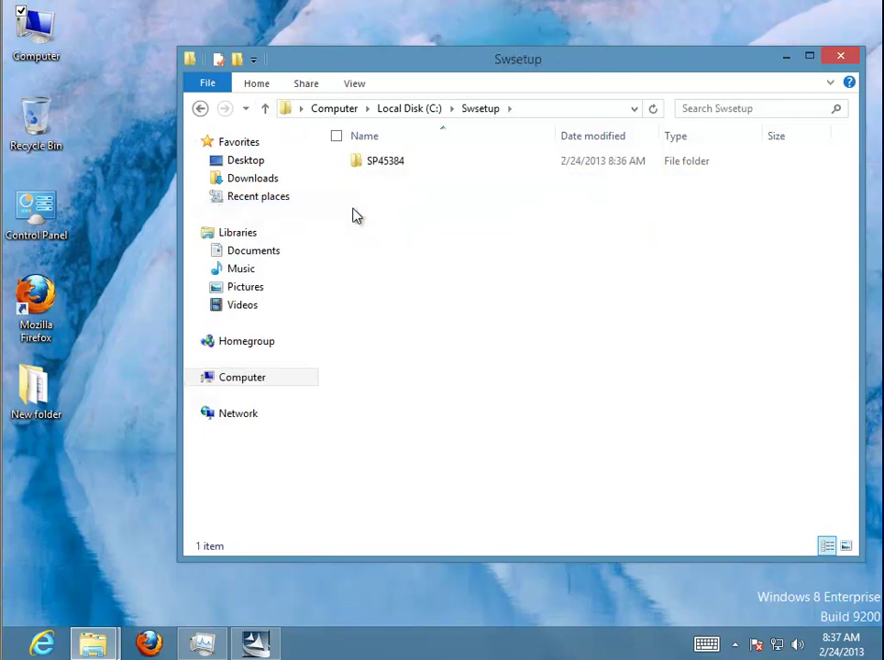
{"action": "double_click", "coordinate": [386, 159]}
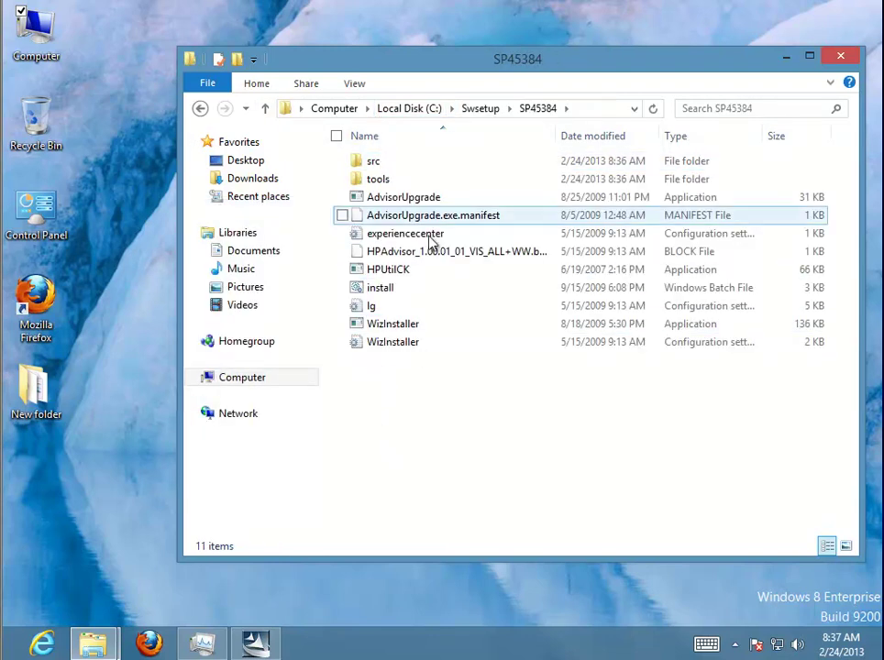
Delete the Swsetup folder from the root of Local Disk (C:) and minimize the File Explorer window
{"action": "left_click", "coordinate": [392, 110]}
{"action": "right_click", "coordinate": [391, 202]}
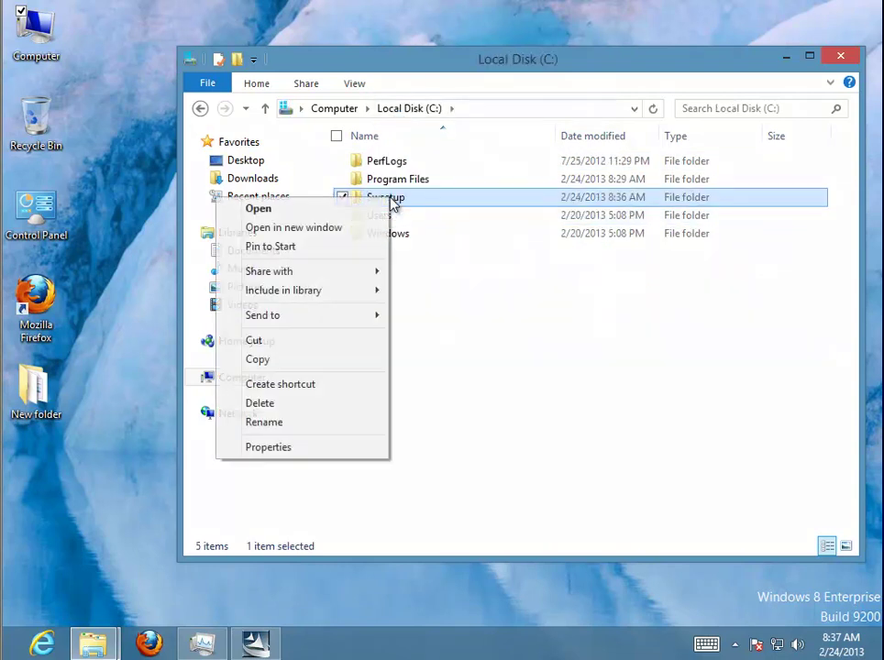
{"action": "left_click", "coordinate": [319, 409]}
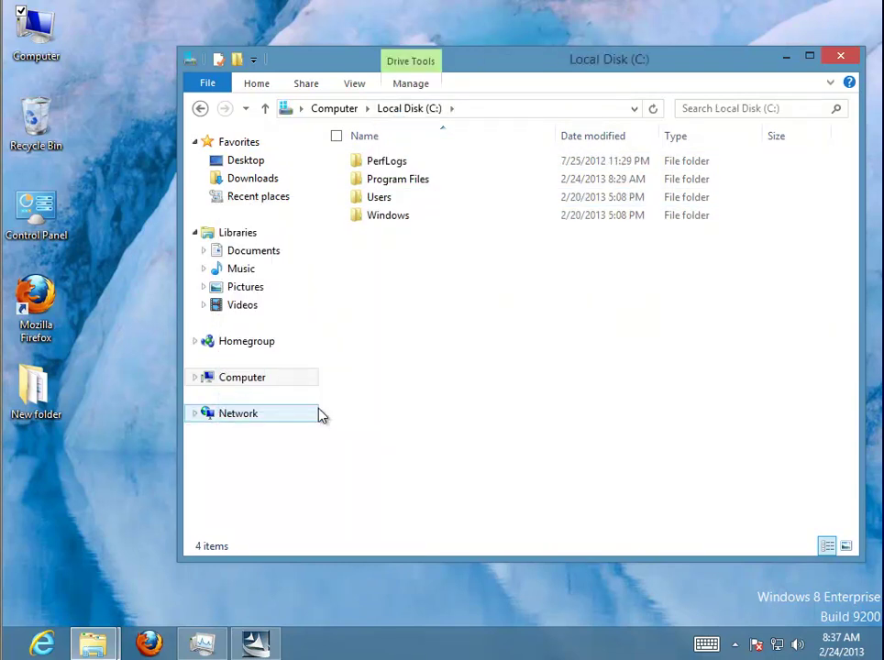
{"action": "left_click", "coordinate": [786, 59]}
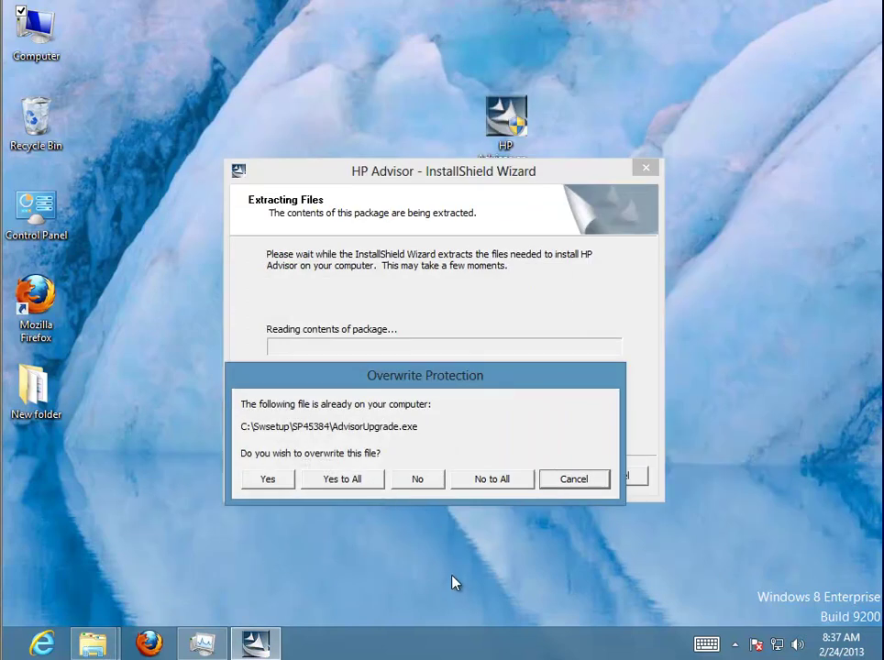